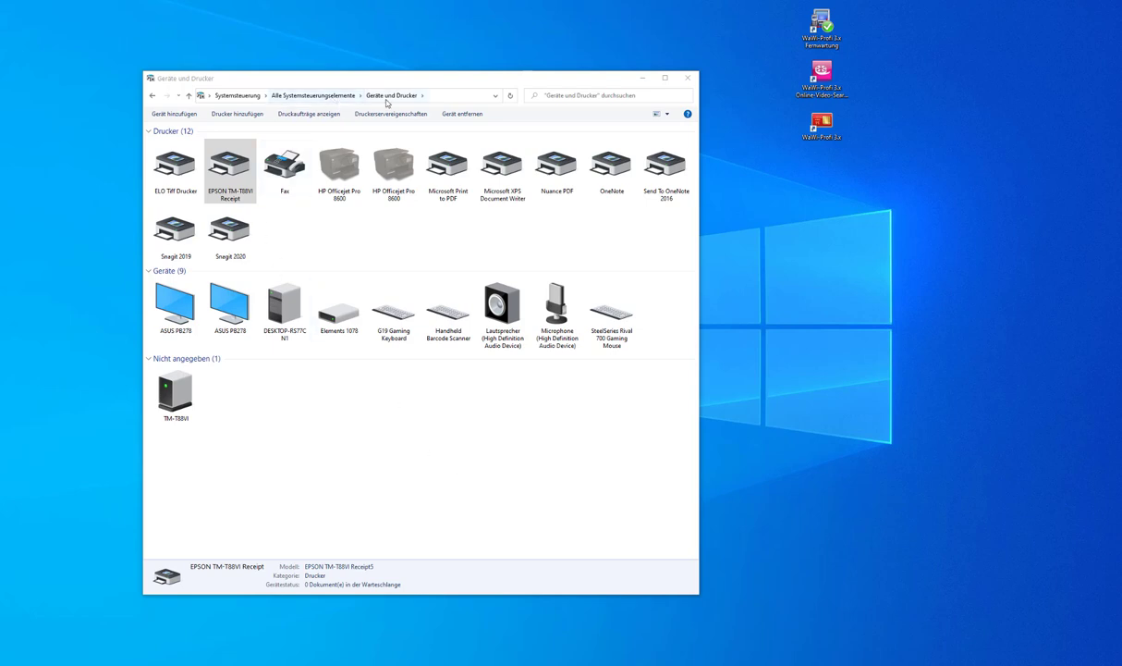
Open Geräte und Drucker from all Control Panel items and display the printer properties of EPSON TM-T88VI Receipt.
click(316, 96)
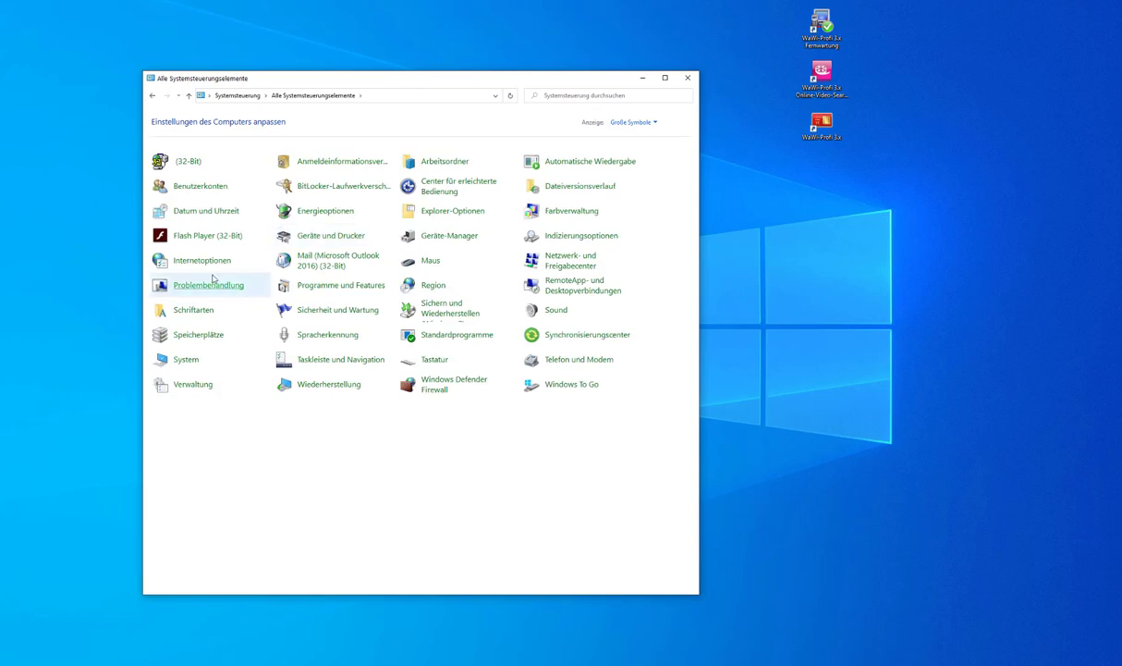
click(332, 239)
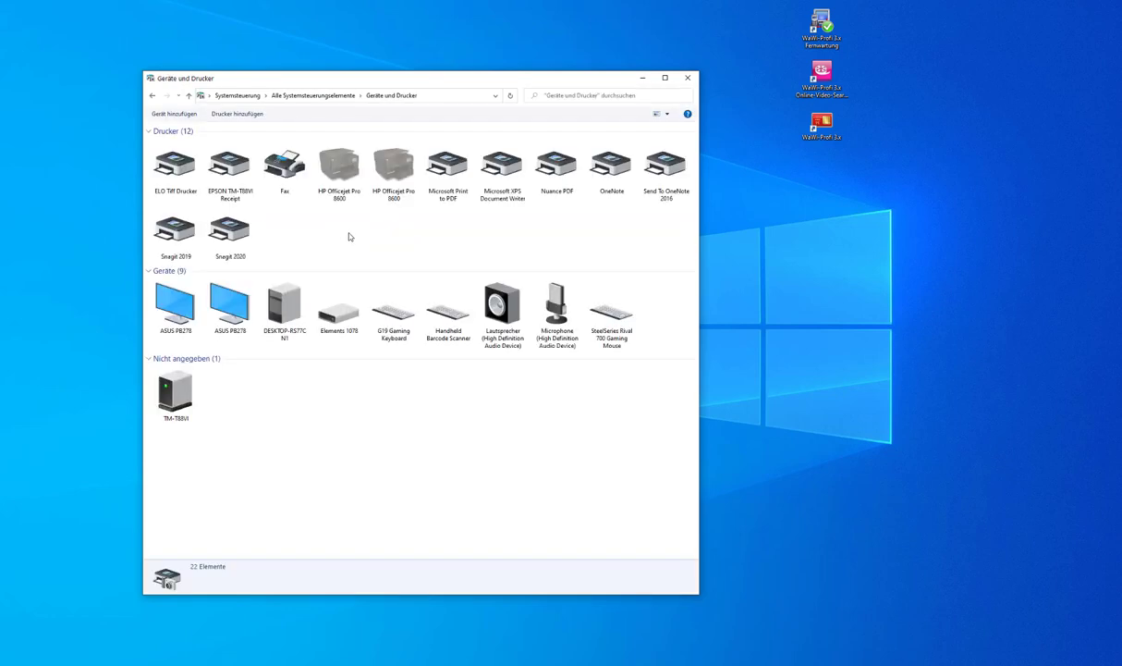
right_click(237, 170)
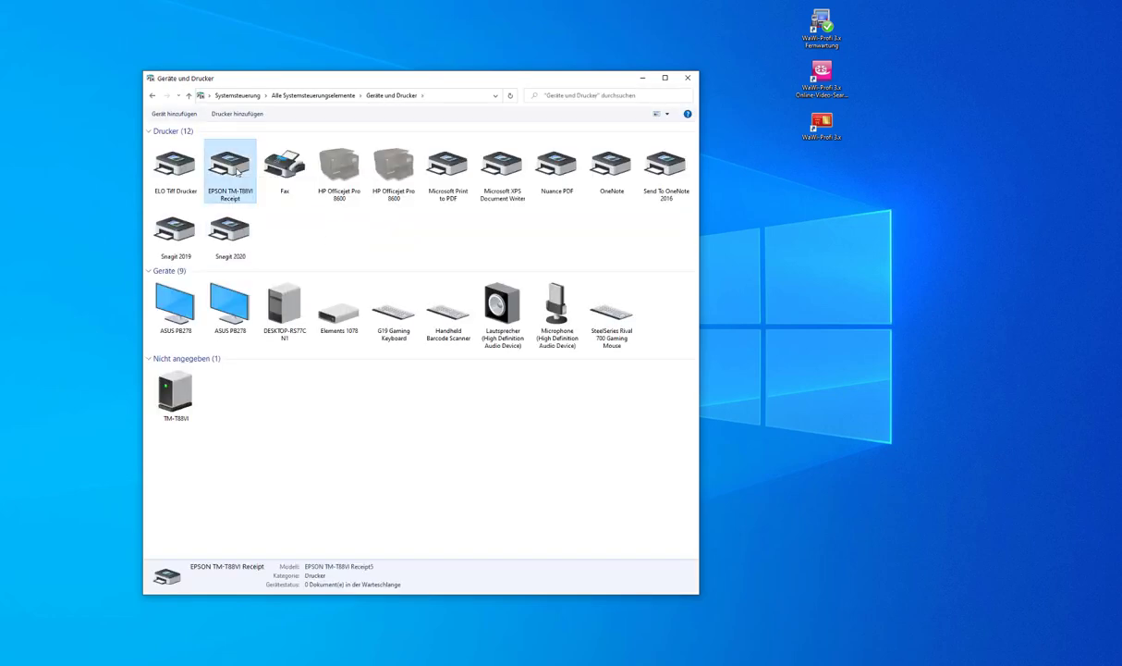
click(275, 209)
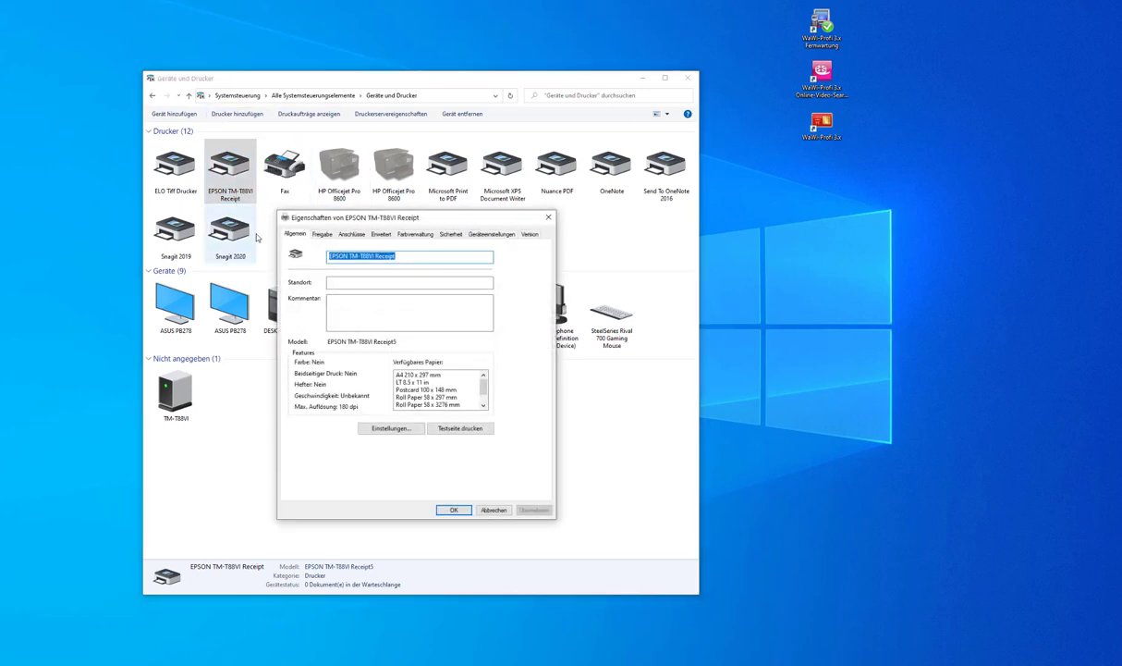
drag(349, 221, 323, 227)
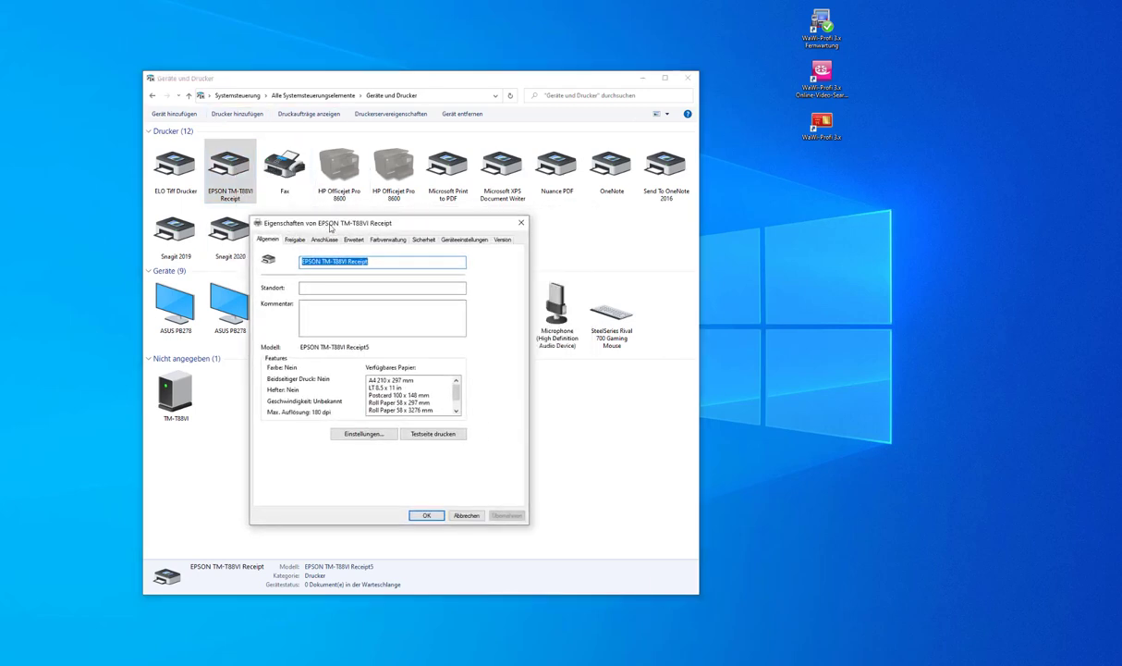
click(372, 320)
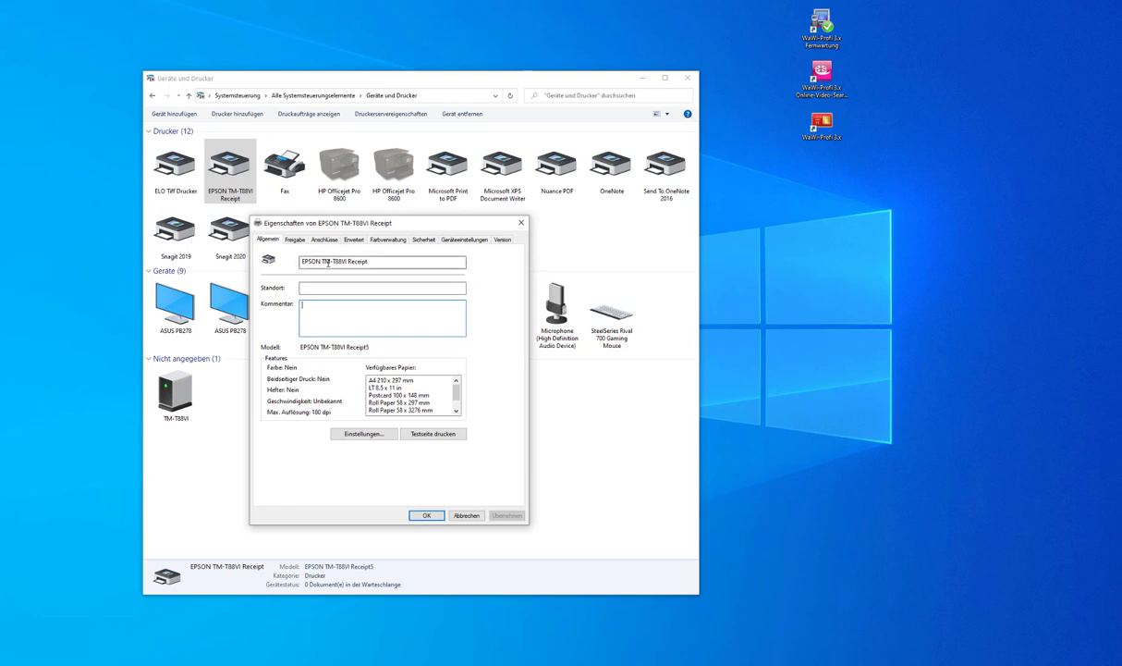
Launch the APD5 Utility from the receipt printer's advanced print settings and show its Drucksteuerung settings.
click(363, 434)
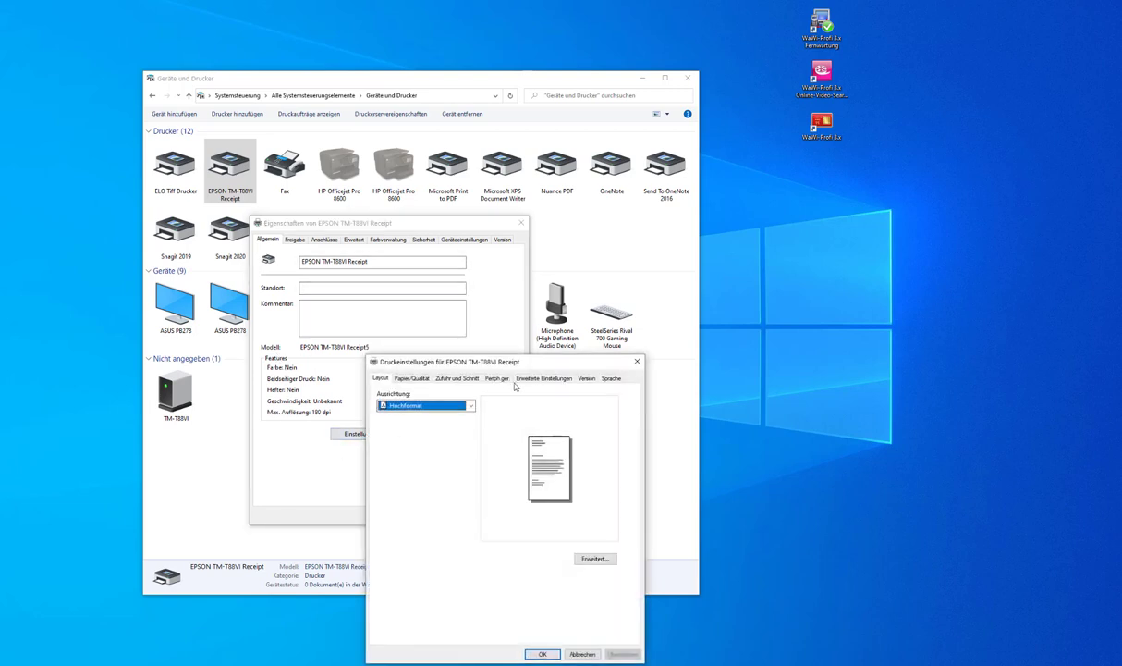
click(542, 380)
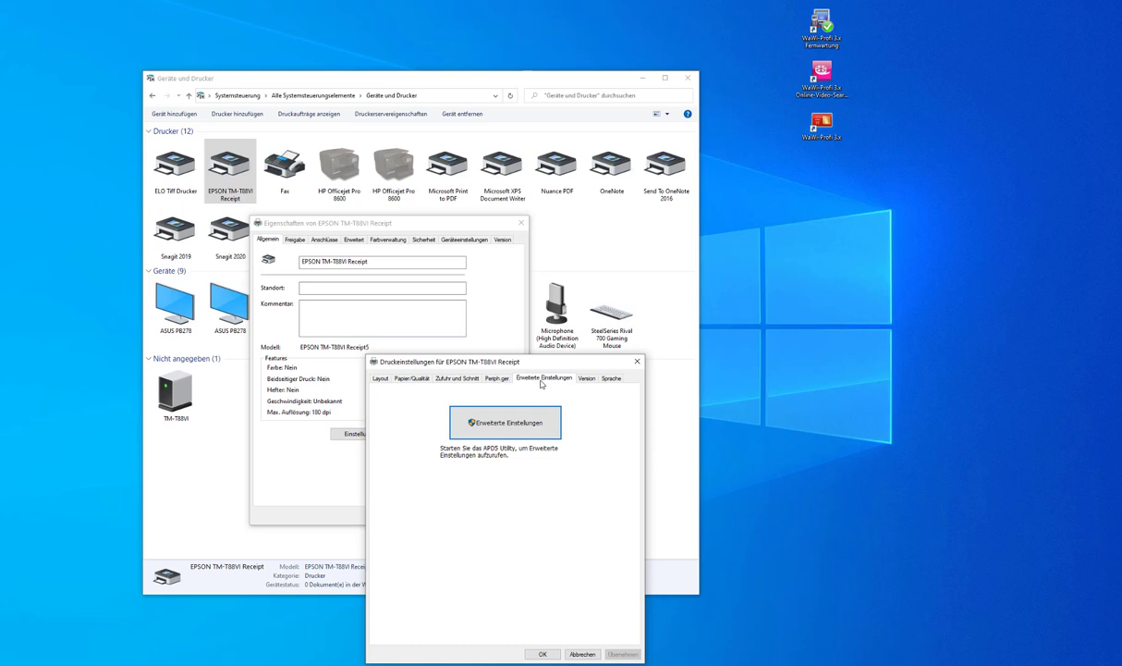
click(499, 425)
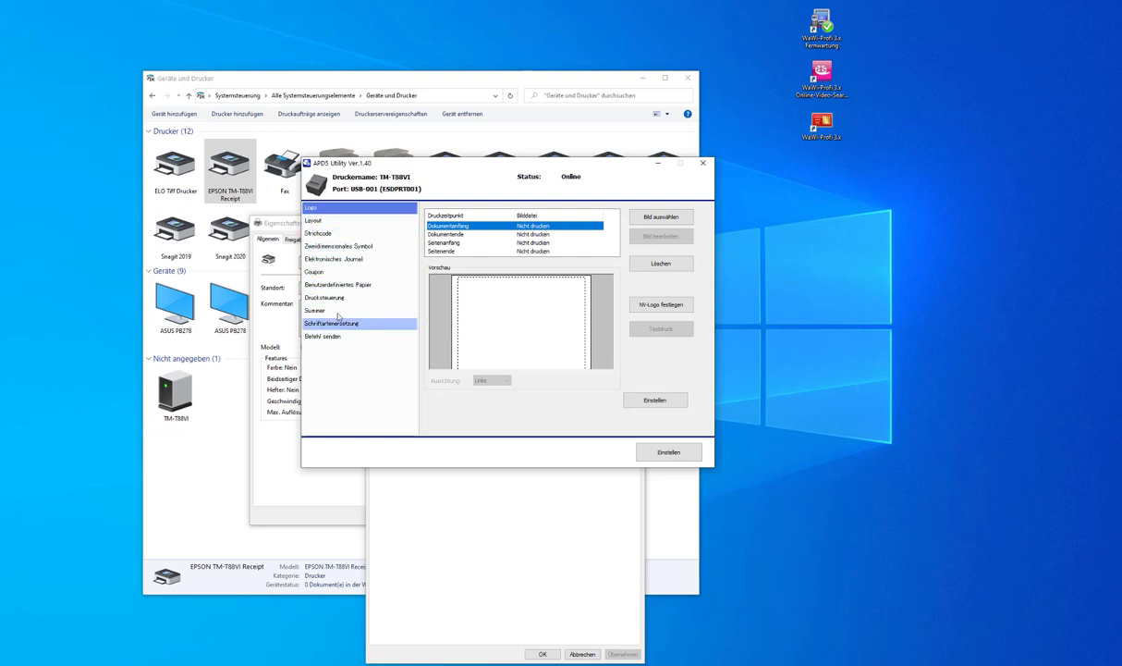
click(350, 286)
key(Down)
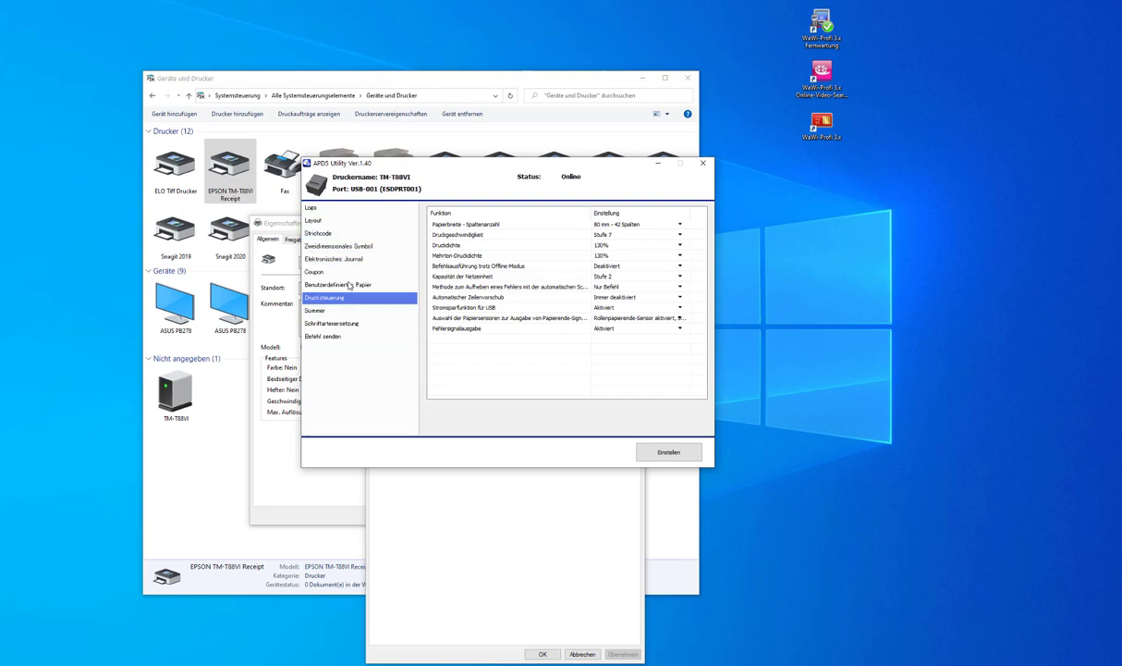
Review the available Druckgeschwindigkeit levels up to Stufe 14 and select Stufe 7.
key(alt+Down)
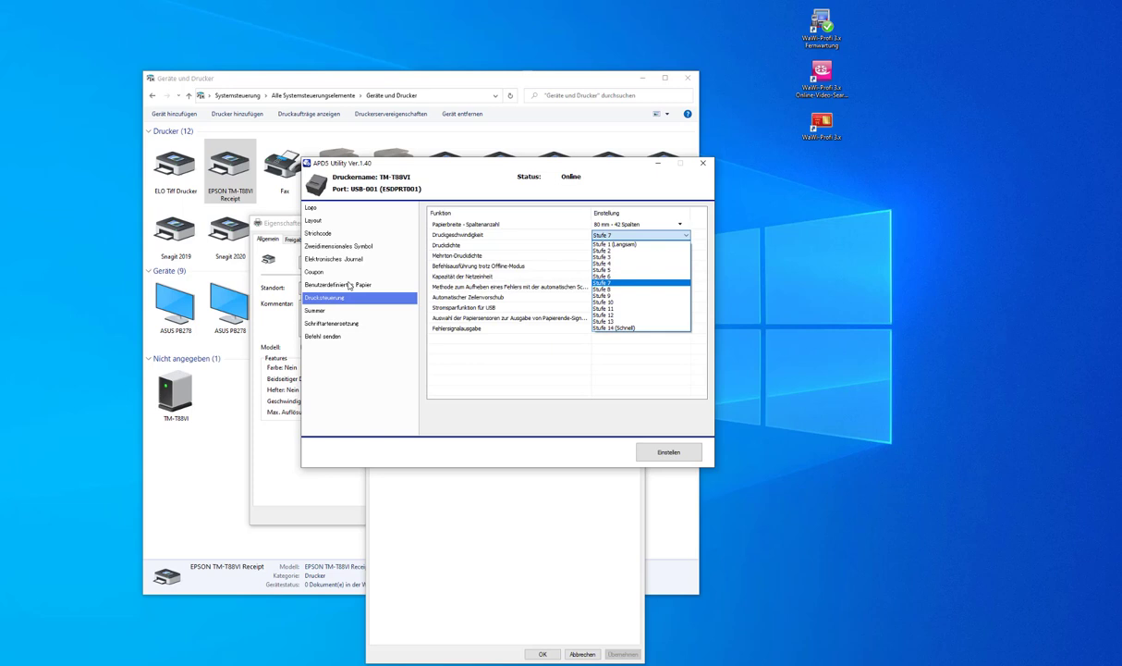
key(Escape)
key(alt+Down)
key(Down)
key(Down)
key(Down)
key(Down)
key(Down)
key(Down)
key(Down)
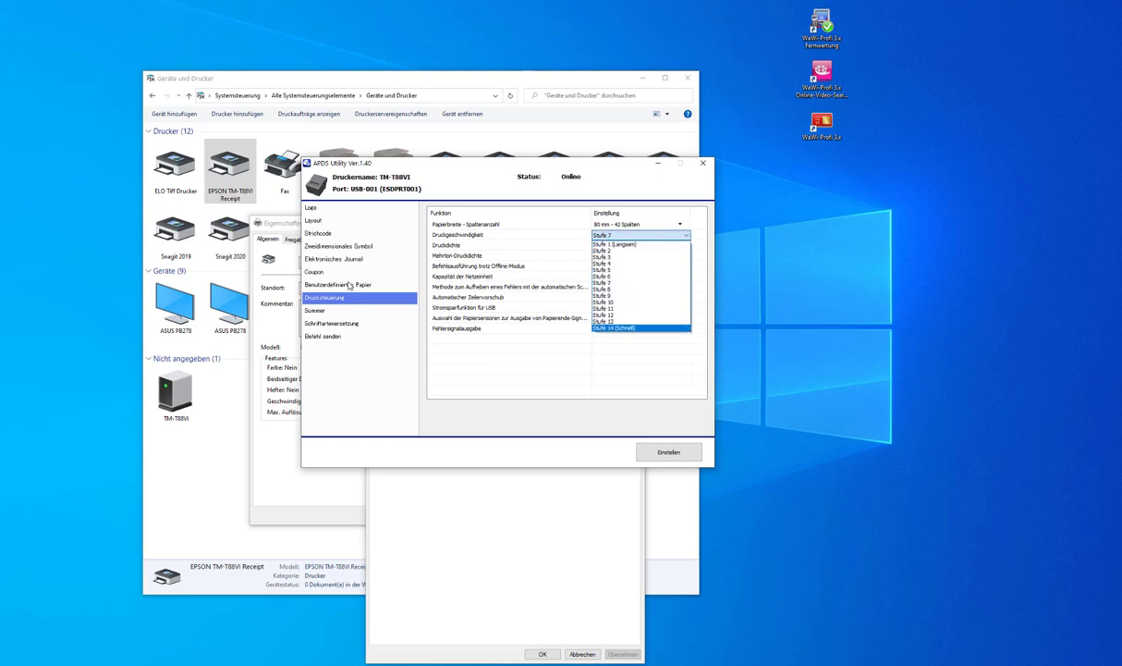
key(Up)
key(Up)
key(Up)
key(Up)
key(Up)
key(Up)
key(Up)
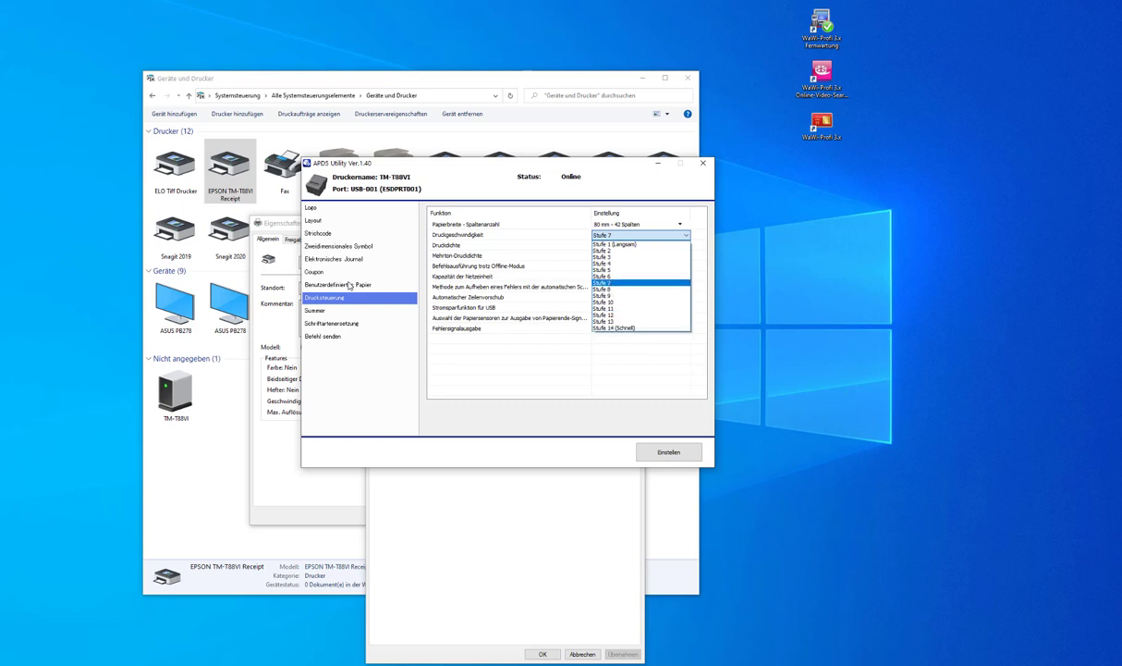
key(Return)
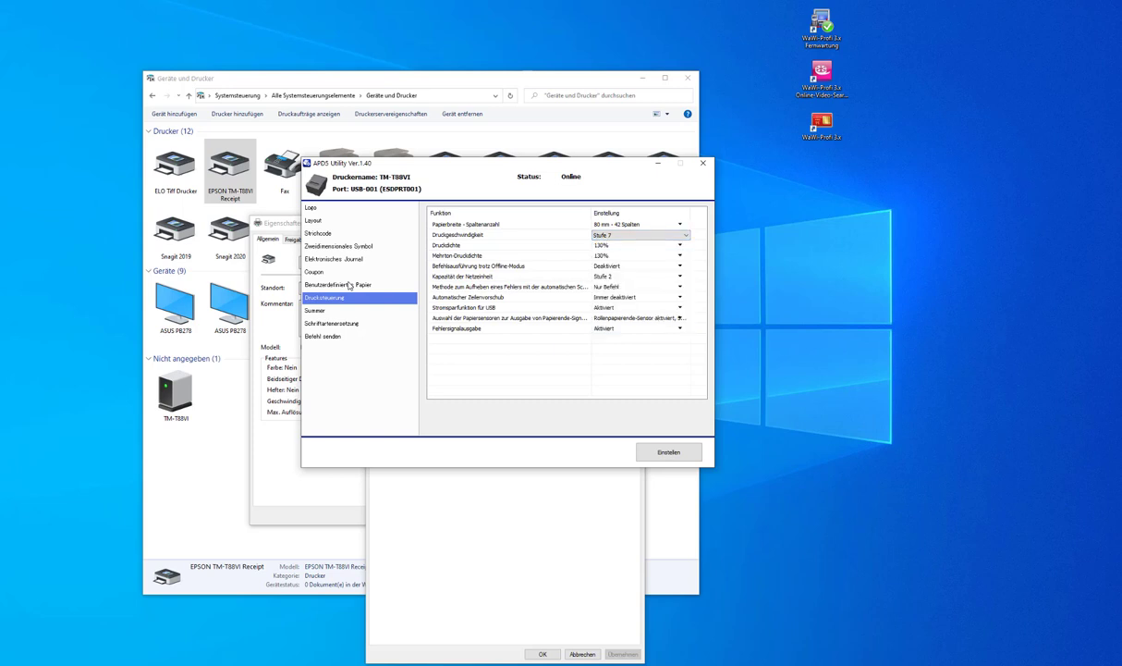
Look through the Druckdichte percentages and select 130% as the print density.
key(Tab)
key(alt+Down)
key(Up)
key(Up)
key(Up)
key(Up)
key(Up)
key(Up)
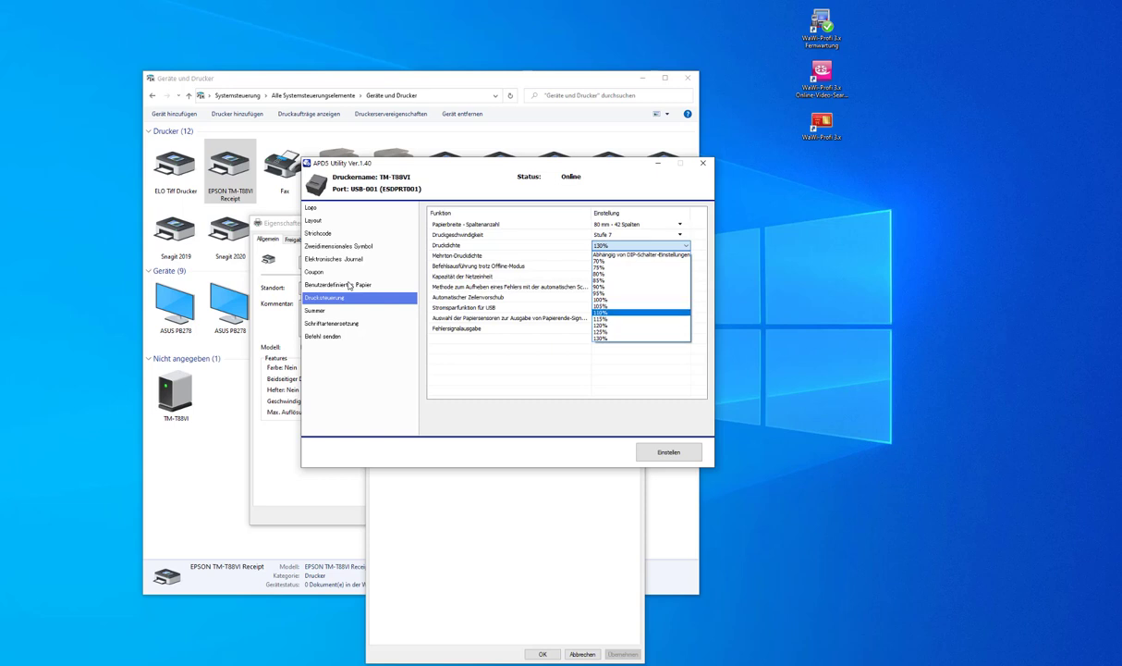
key(Down)
key(Down)
key(Down)
key(Down)
key(Down)
key(Down)
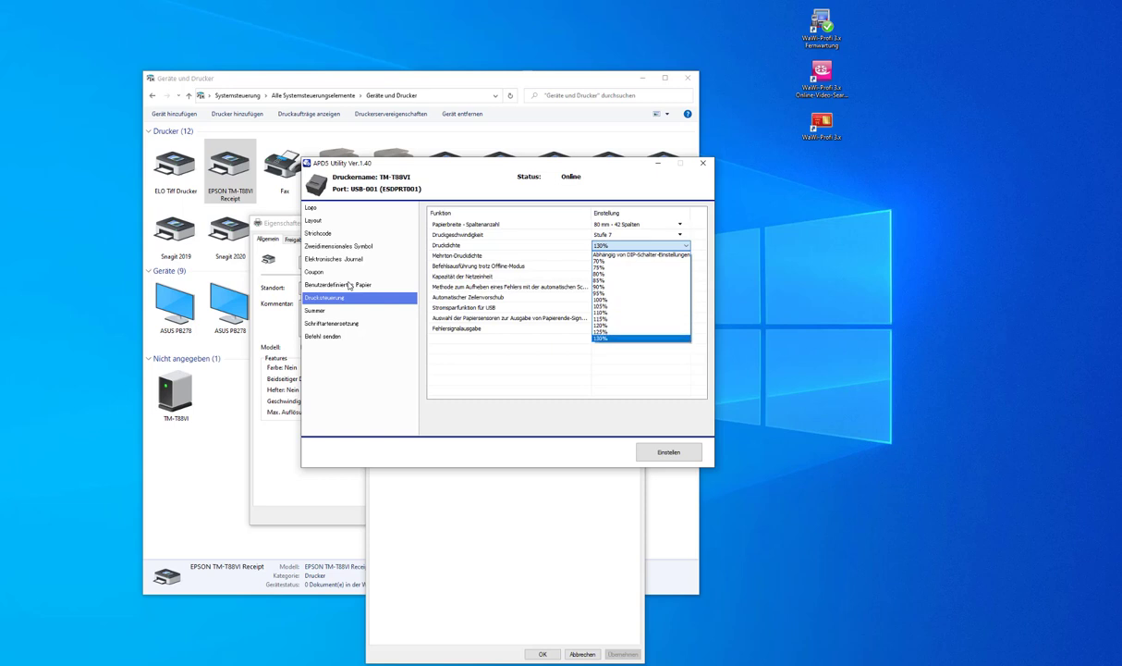
key(Return)
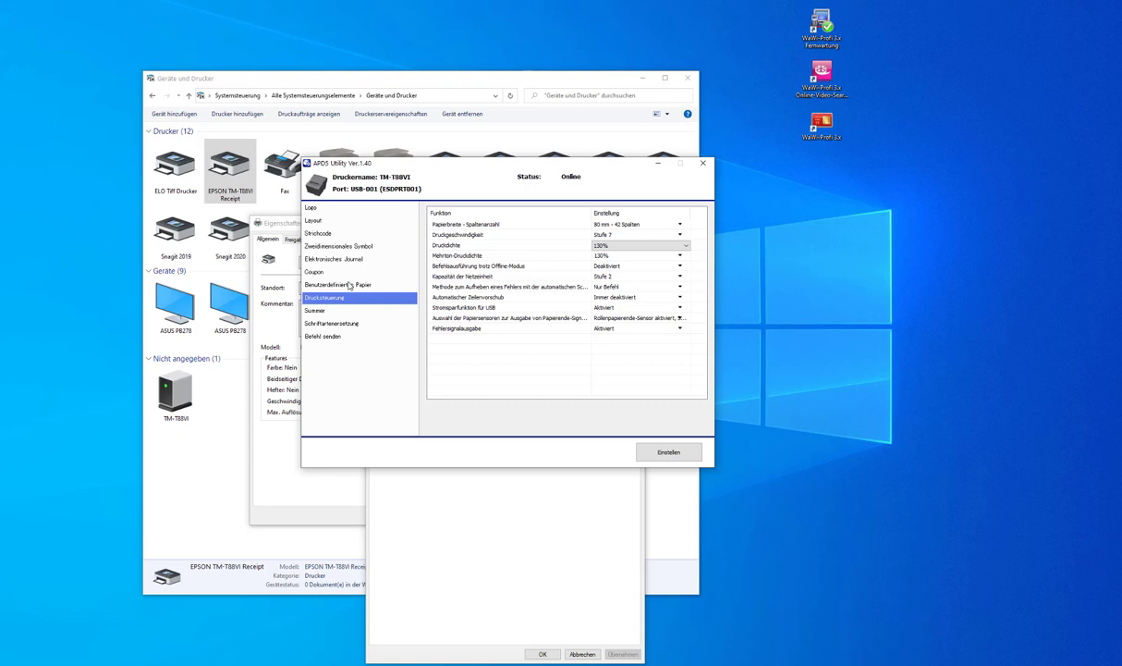
key(Tab)
key(Return)
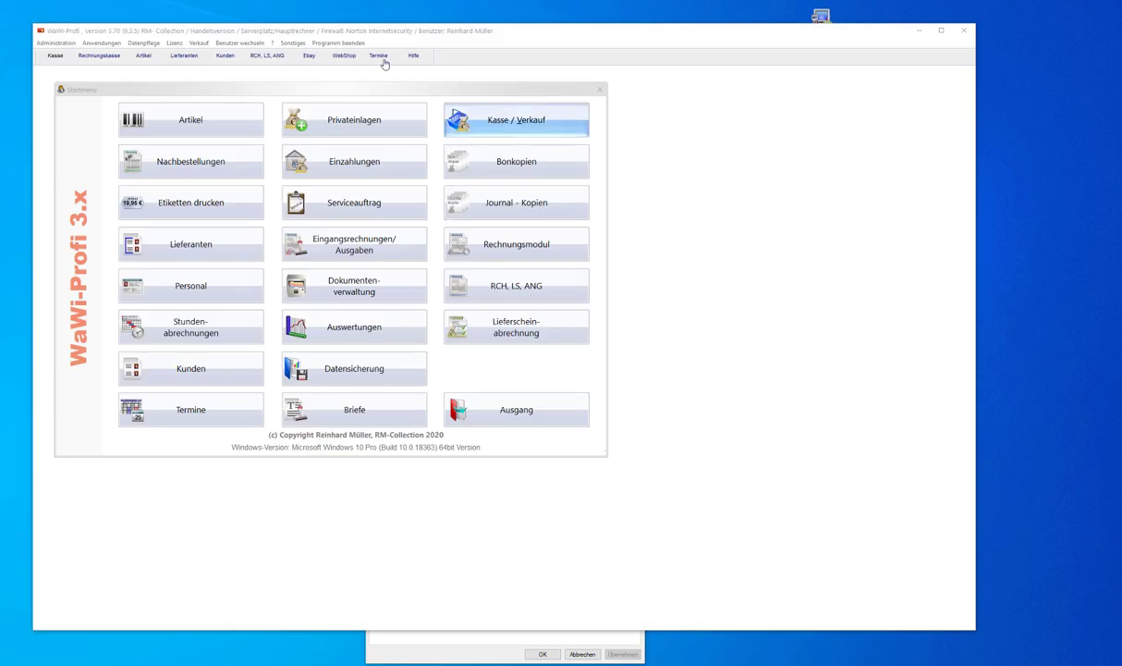
In WaWi-Profi, open the 80mm receipt report Bon (Bar, Ec) in the report designer.
click(273, 43)
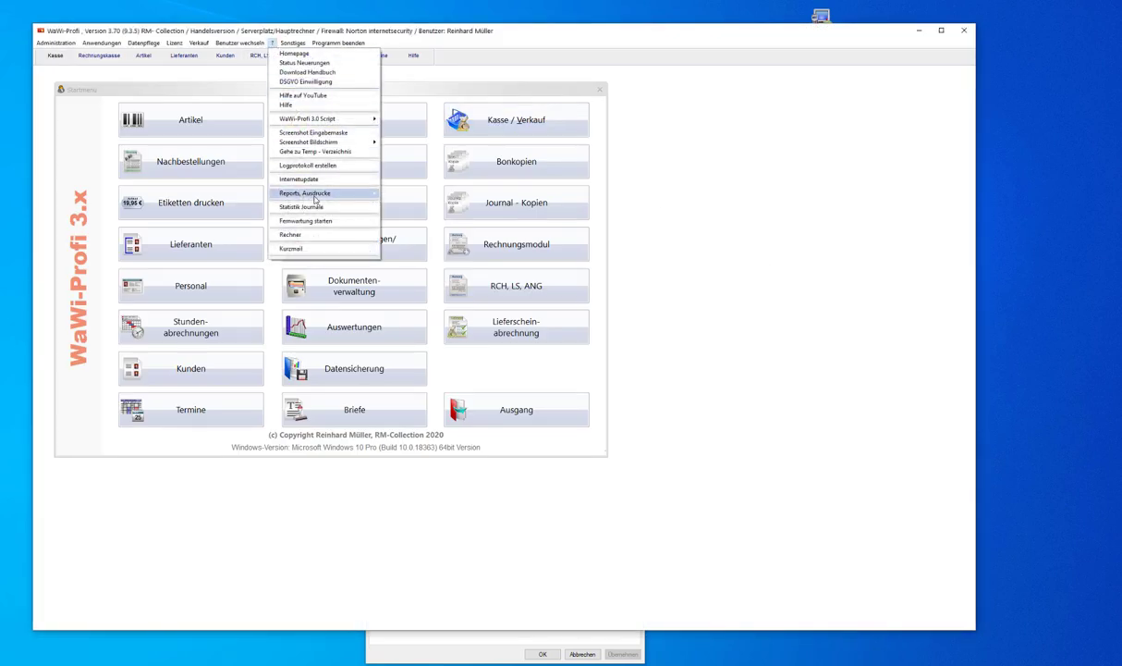
mouse_move(301, 193)
mouse_move(415, 194)
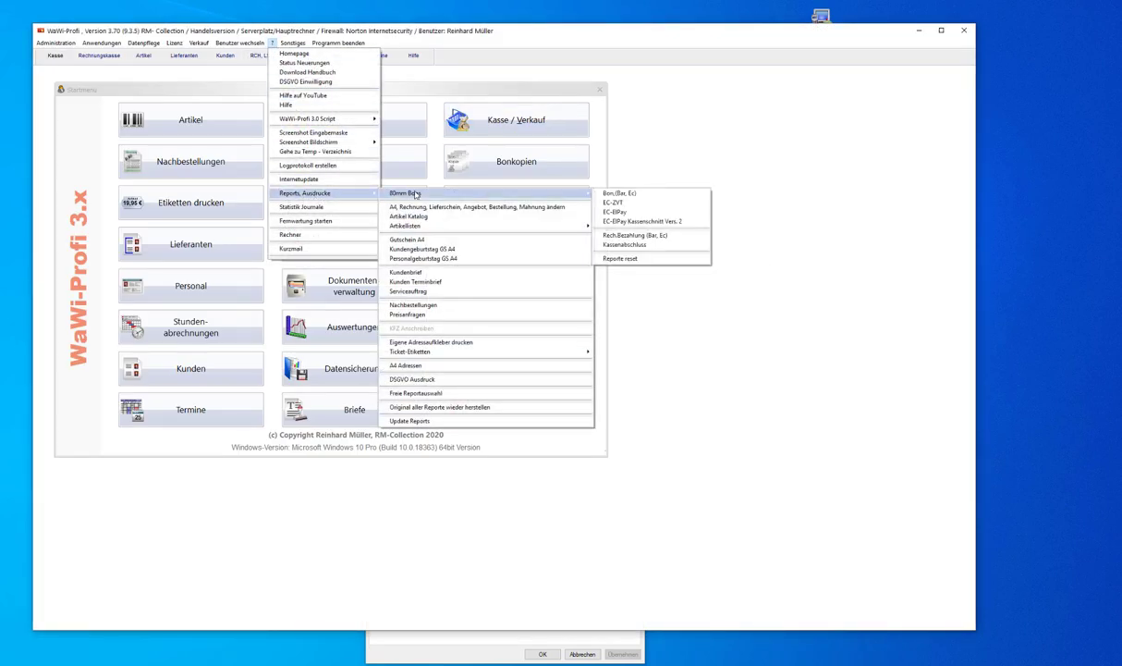
click(616, 195)
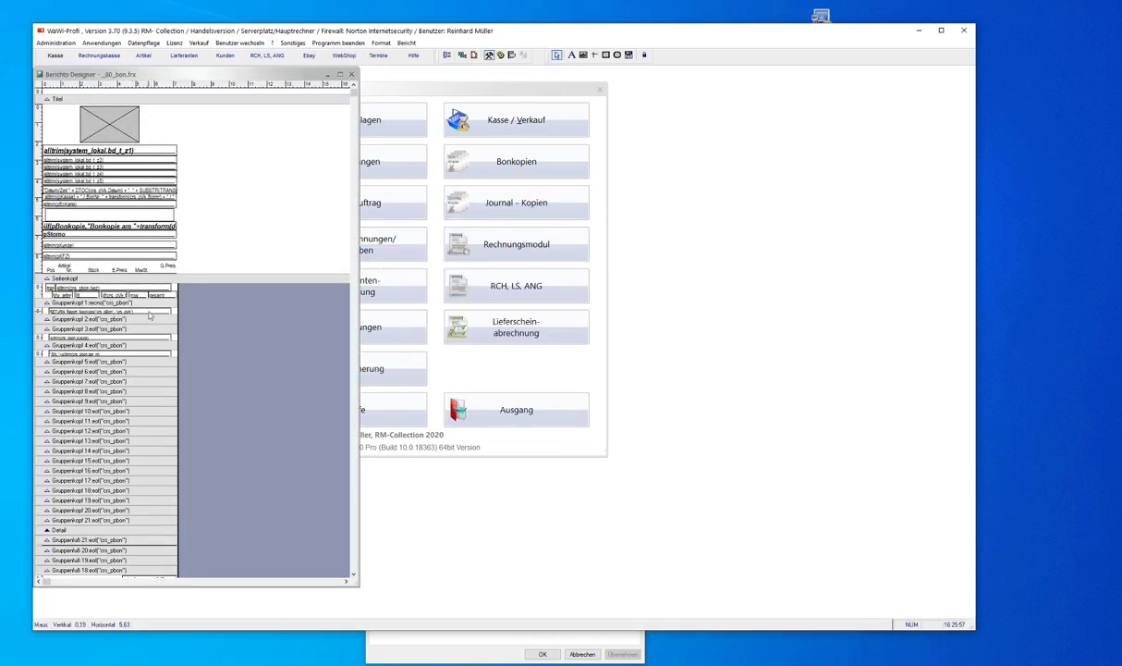
Inspect the general properties of the RETURN_Report_Nachlass field and close them.
click(149, 313)
double_click(149, 314)
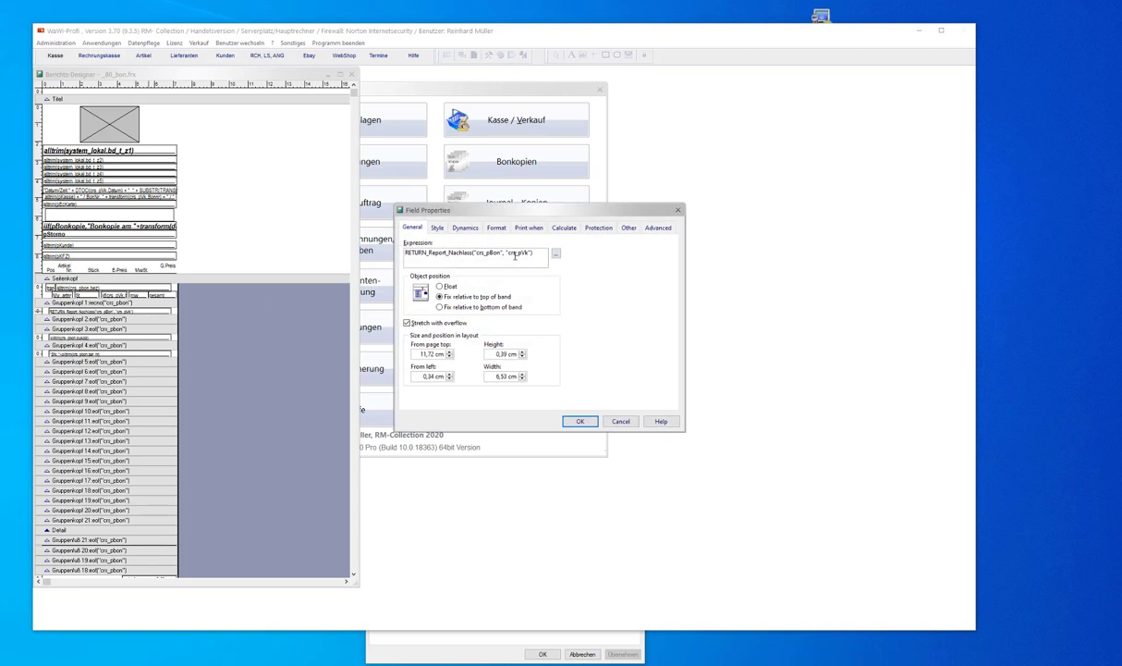
click(605, 419)
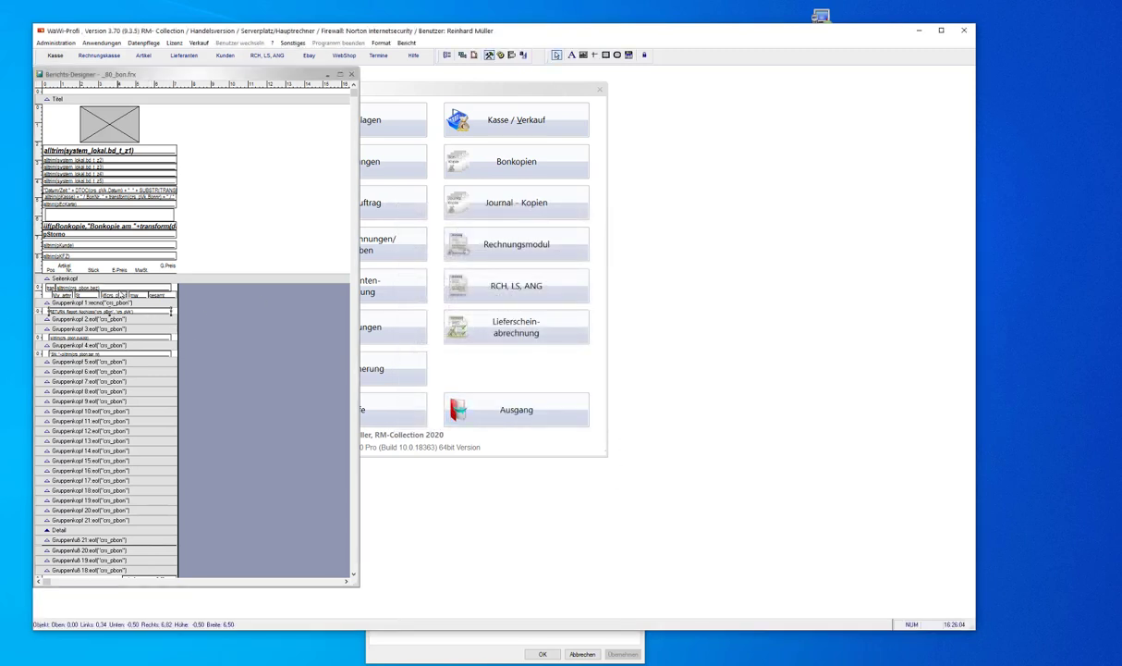
Change the font of the article description field crs_pbon.bez to Arial, Standard, size 8.
click(112, 286)
double_click(112, 287)
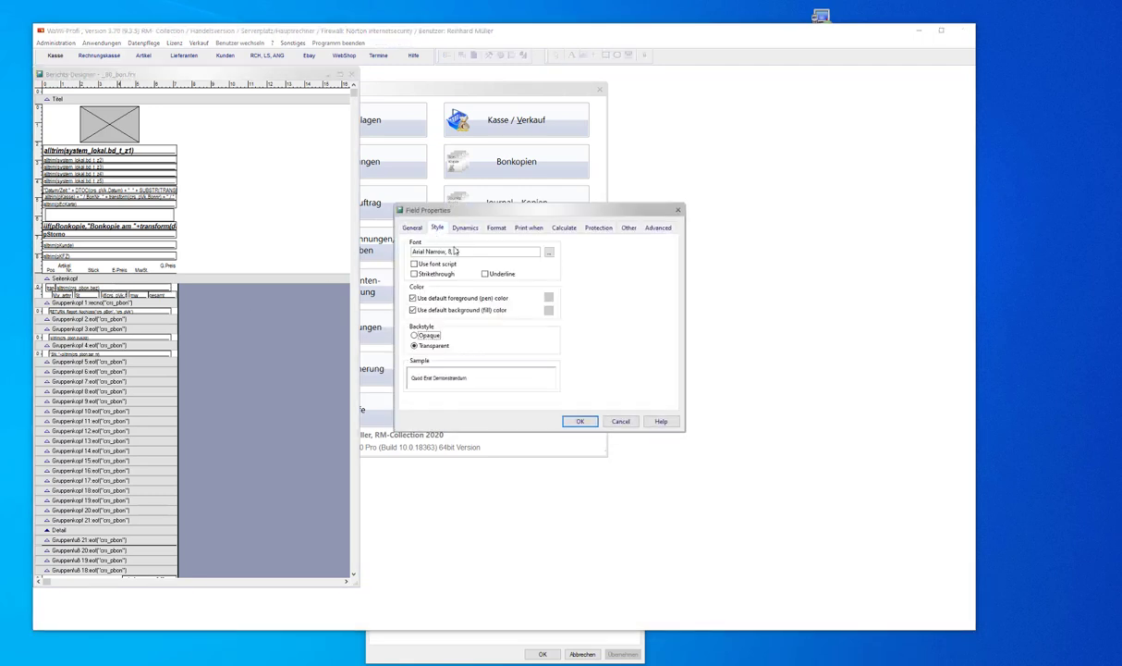
click(548, 252)
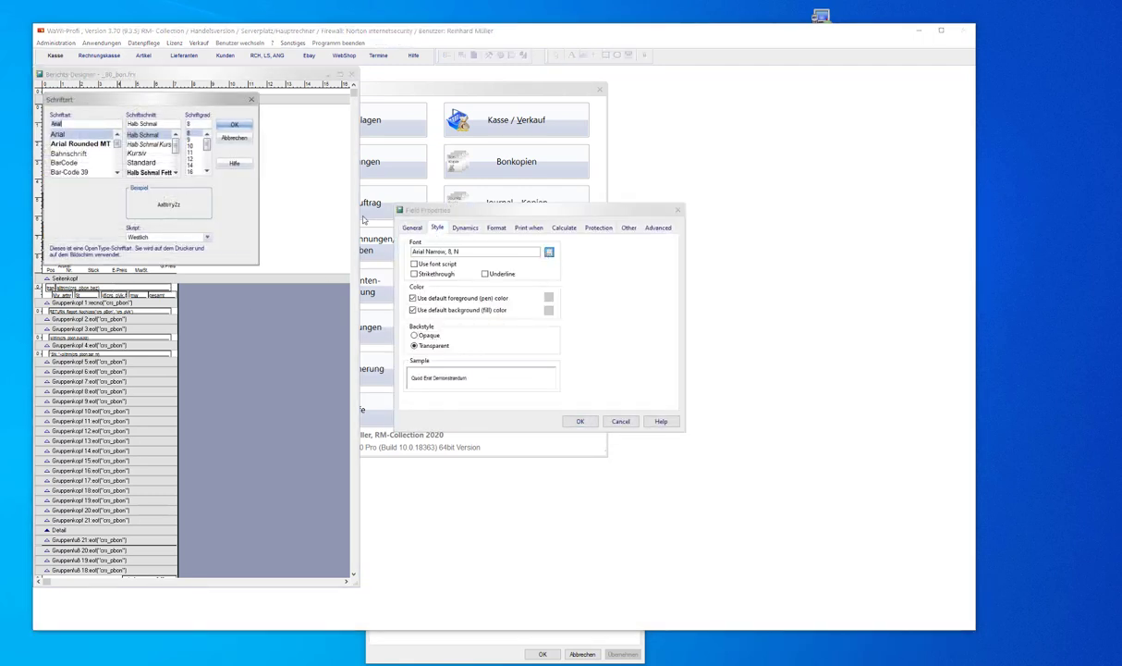
click(132, 164)
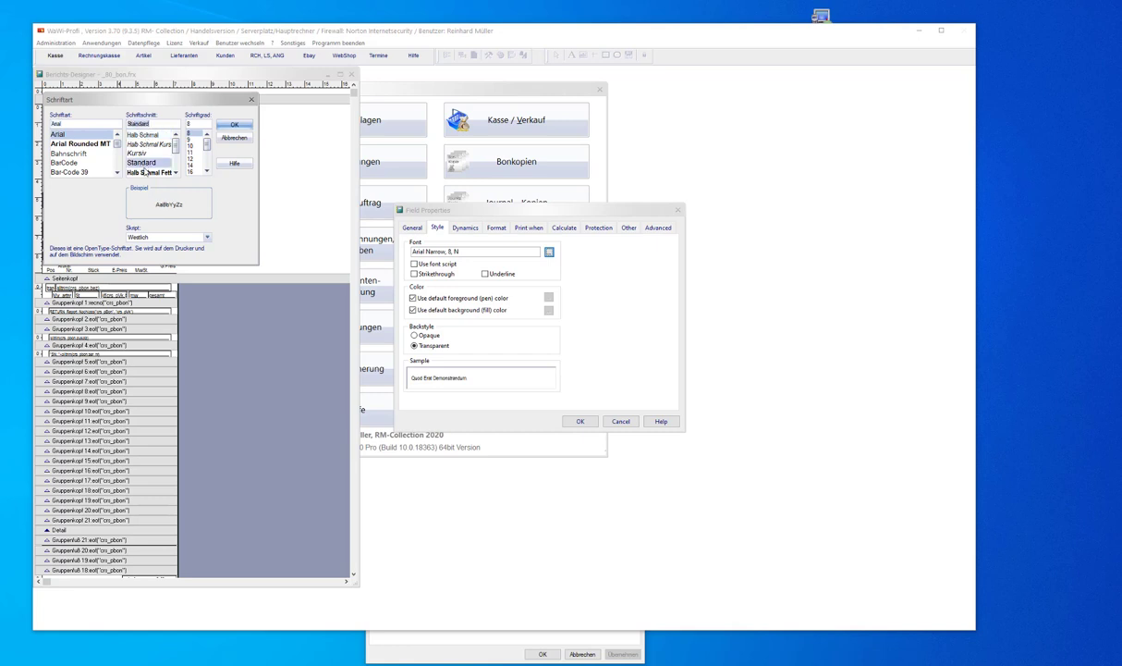
click(232, 126)
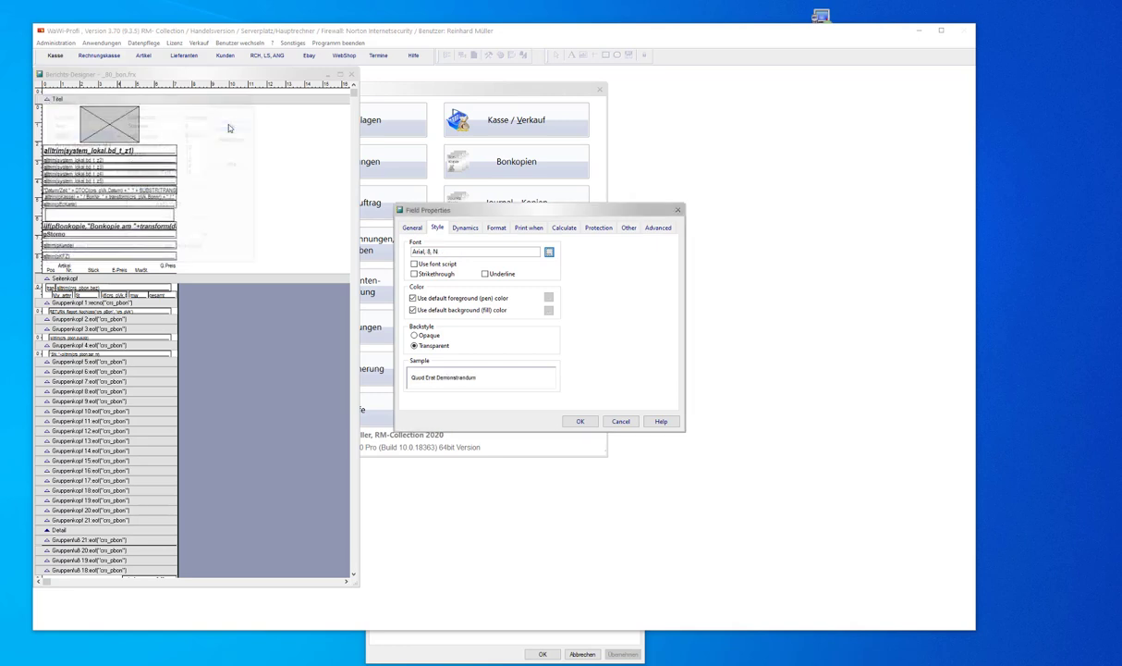
click(582, 422)
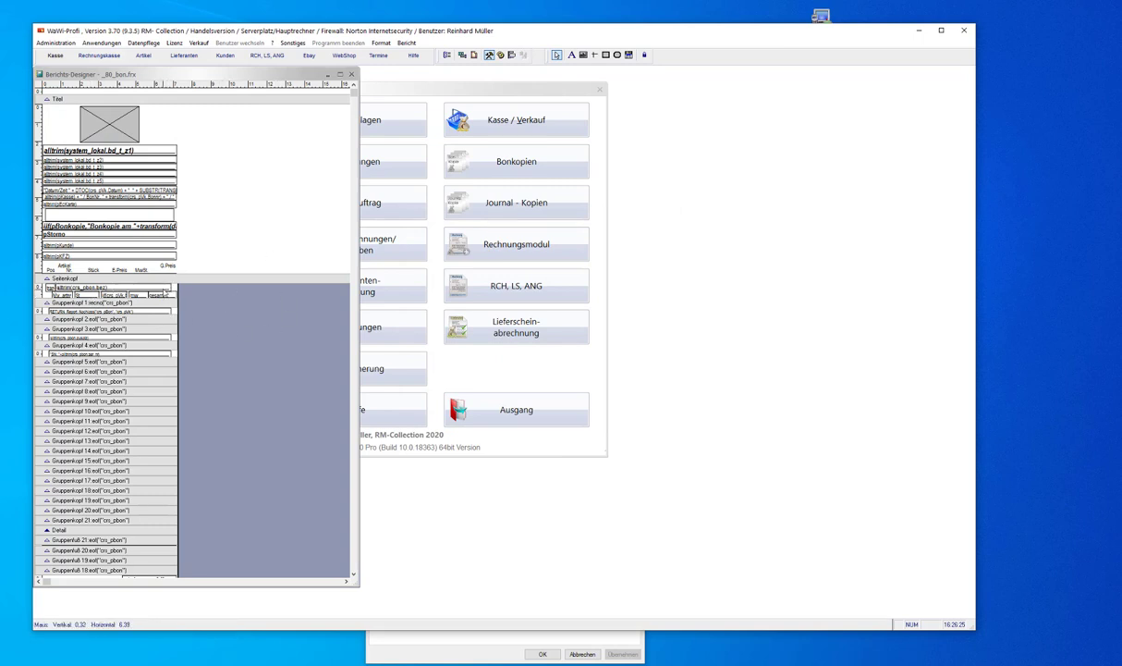
Reduce the height of the crs_pbon.bez field to about 0.39 cm and align it with the top of its band.
click(157, 287)
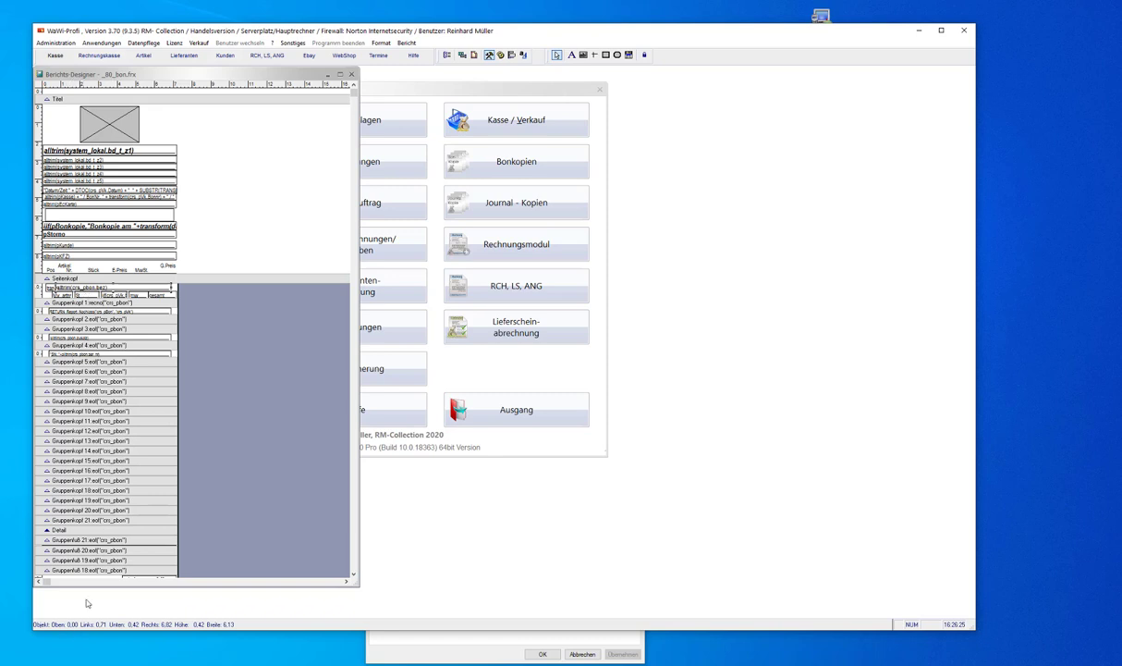
drag(113, 282, 113, 285)
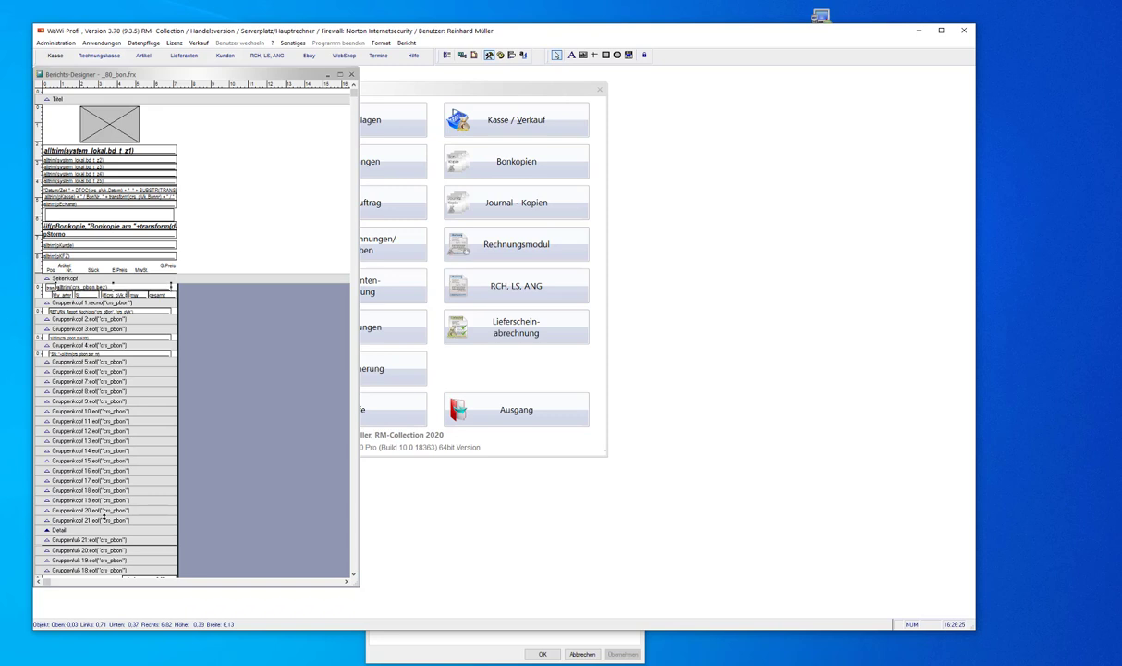
key(Up)
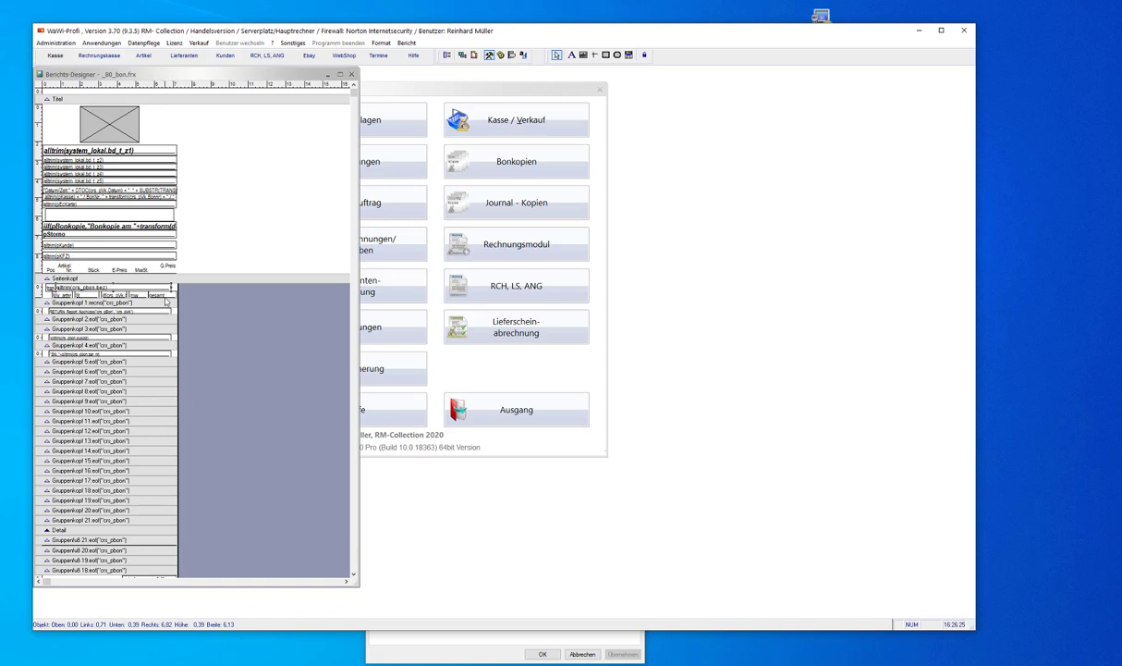
Check the general properties of the crs_pbon.gesamt field and adjust the Gruppenkopf 1 band height to end just below that field.
click(165, 297)
mouse_move(138, 303)
mouse_down()
mouse_move(137, 336)
mouse_move(140, 317)
mouse_up()
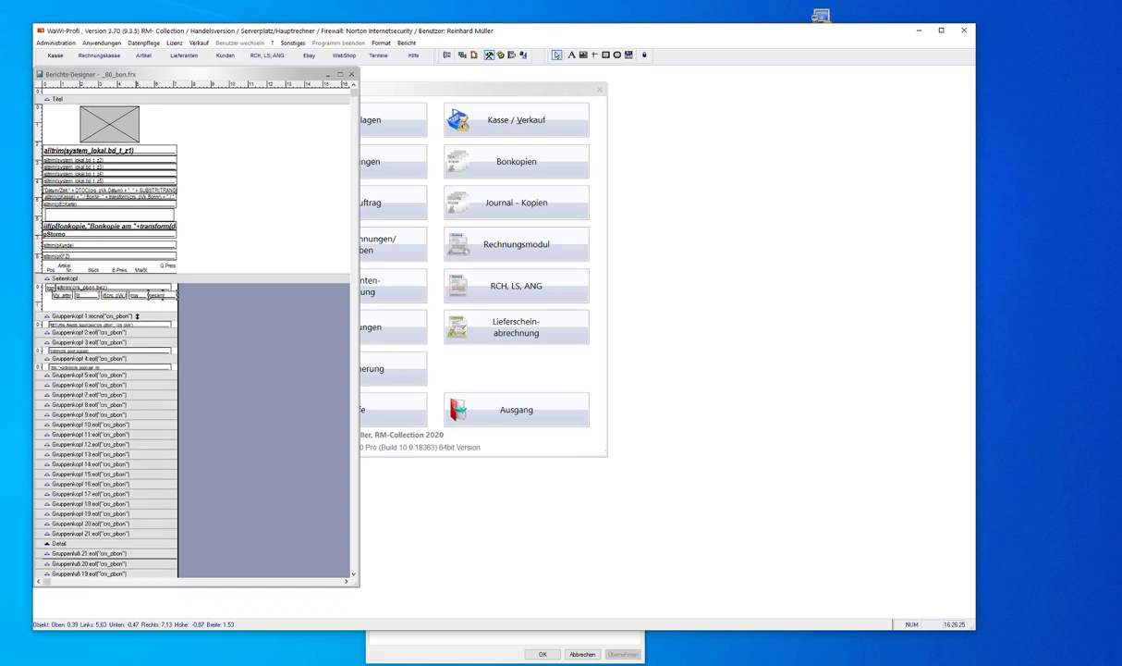
double_click(155, 294)
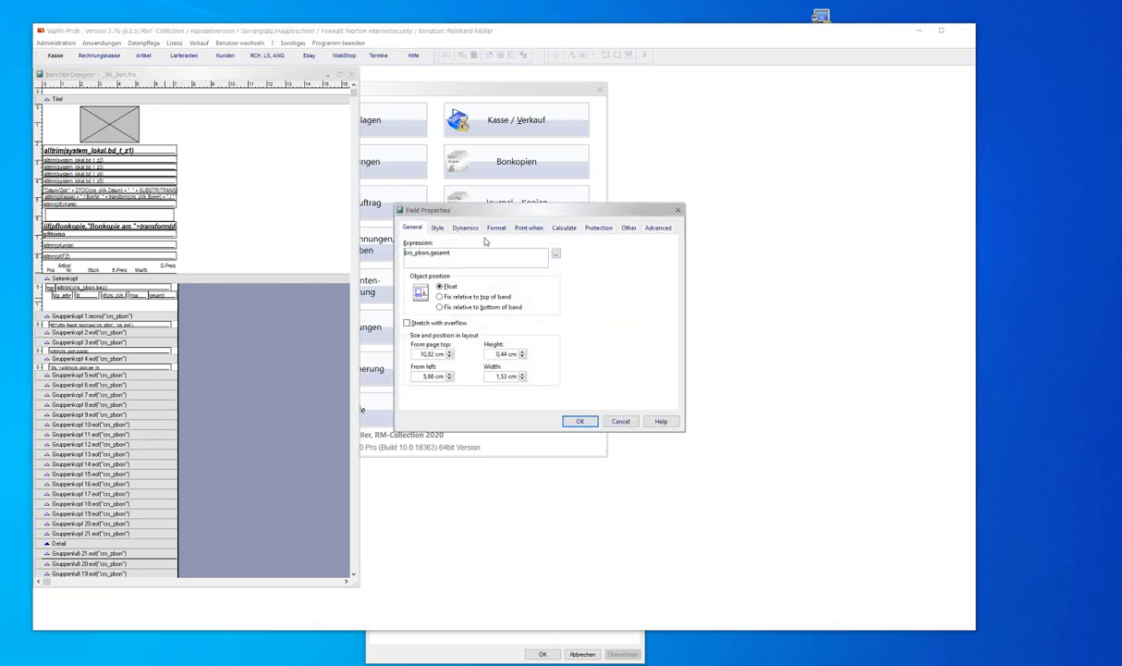
click(580, 421)
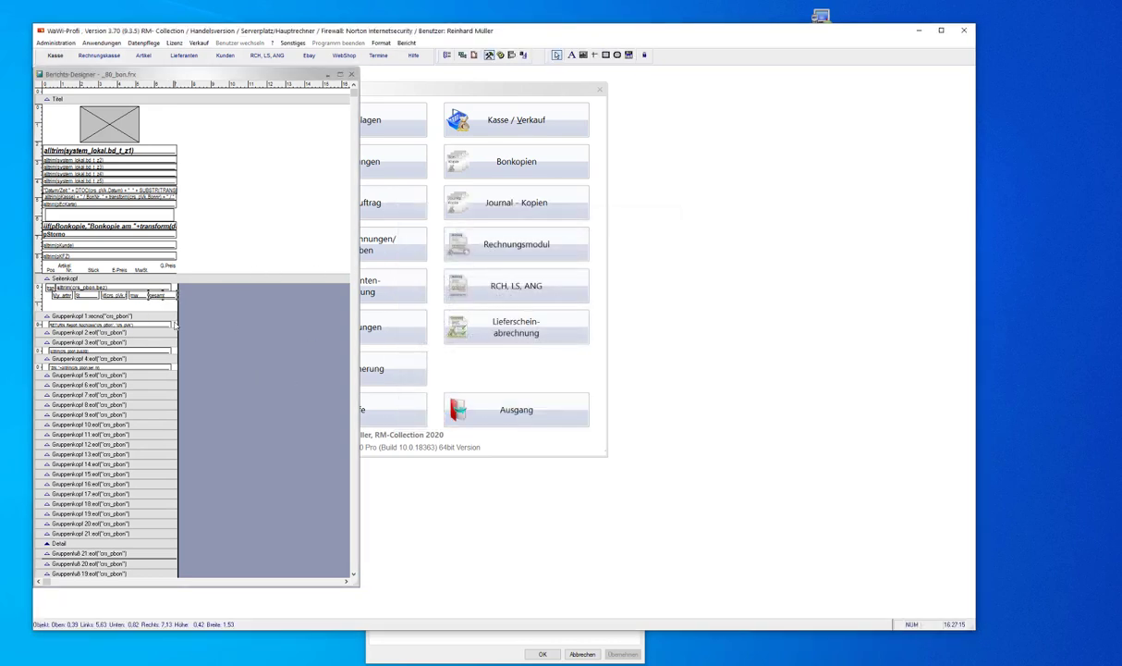
drag(153, 315, 163, 297)
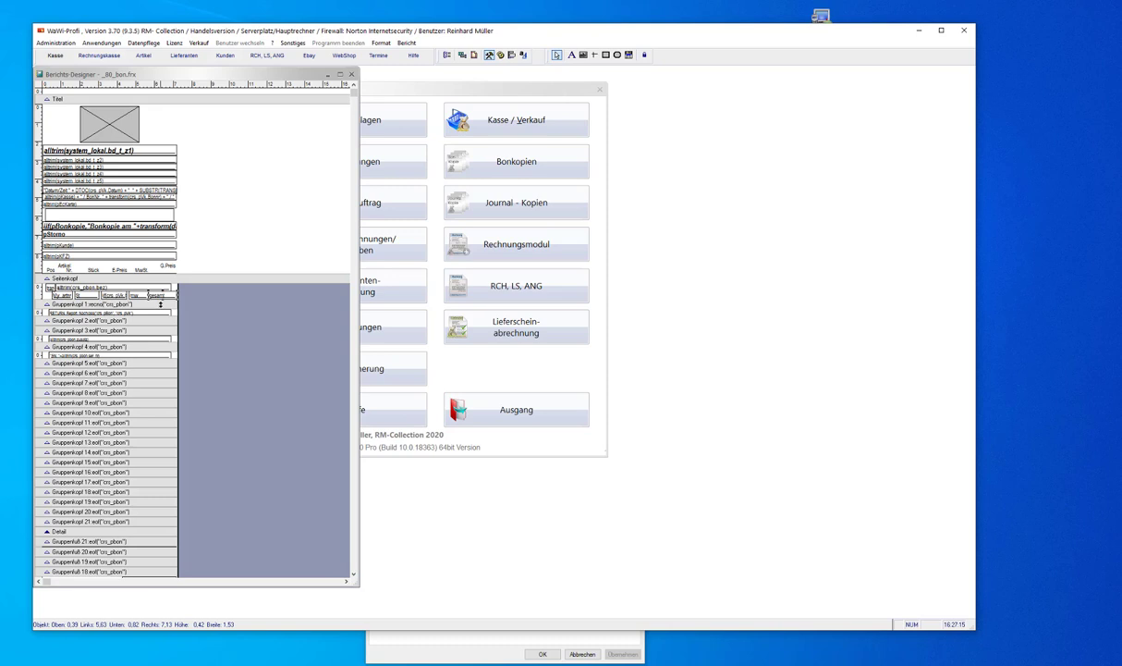
Extend the Gruppenkopf 1 band downward and set the crs_pbon.gesamt field's font to Arial, Halb Schmal, size 12.
drag(160, 303, 160, 334)
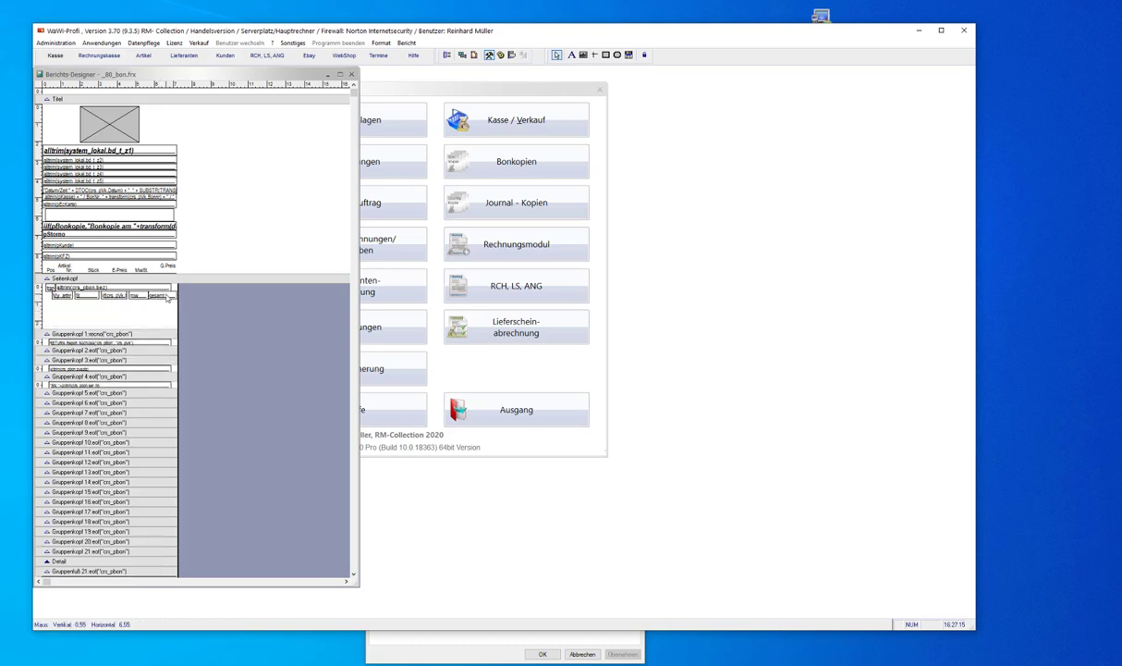
double_click(160, 296)
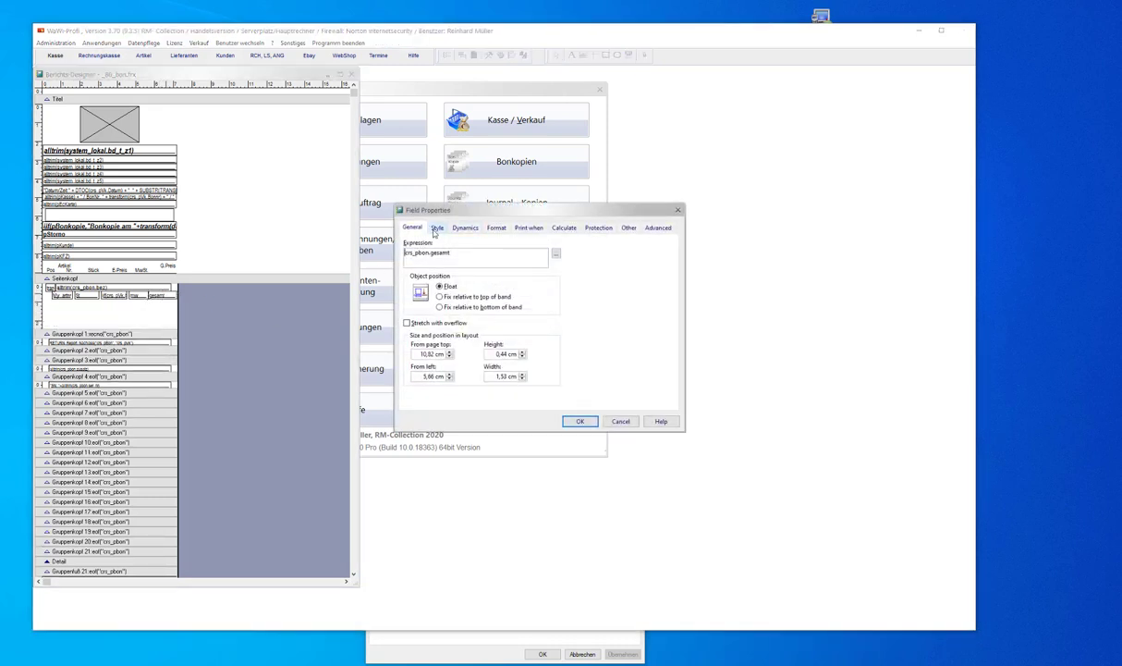
click(434, 231)
click(549, 252)
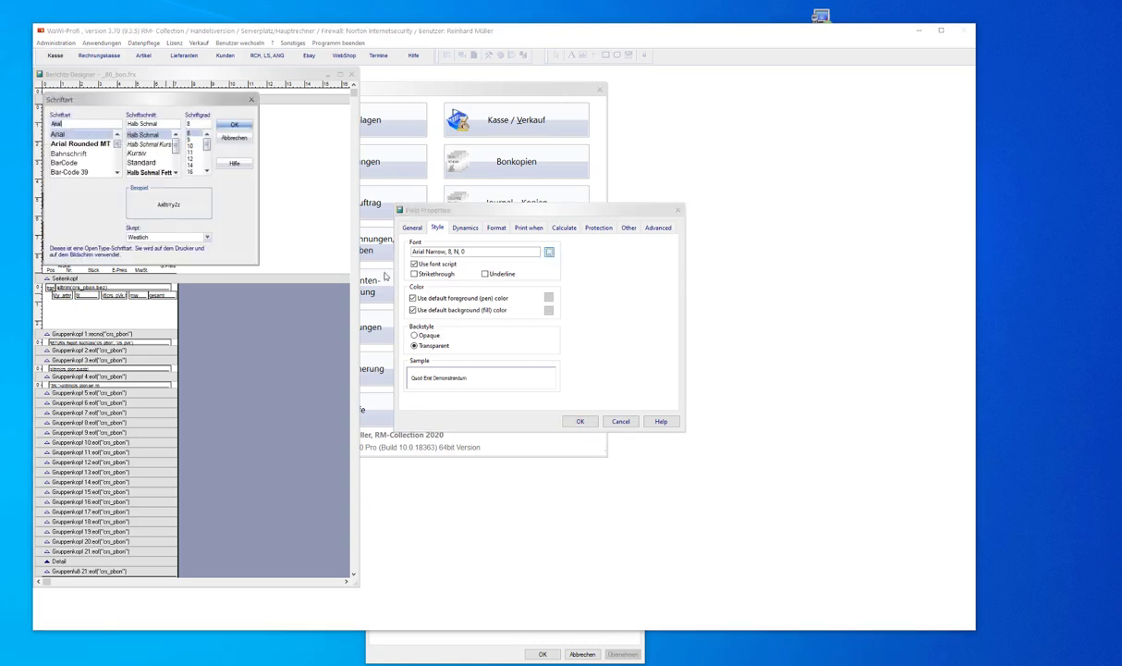
click(189, 158)
click(234, 126)
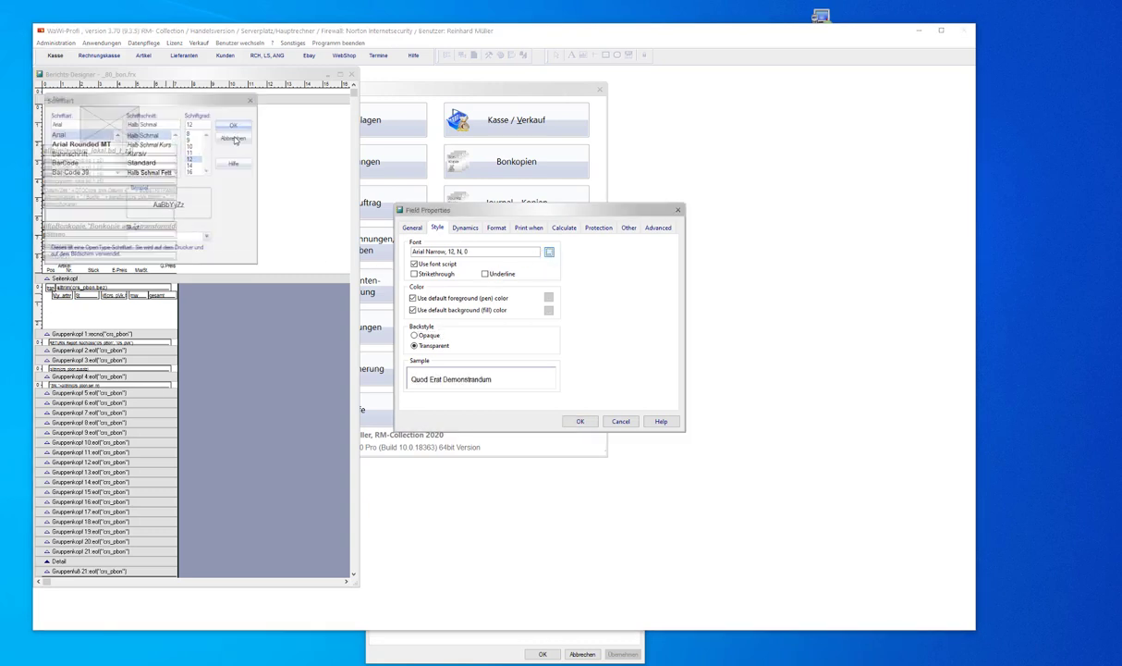
click(581, 420)
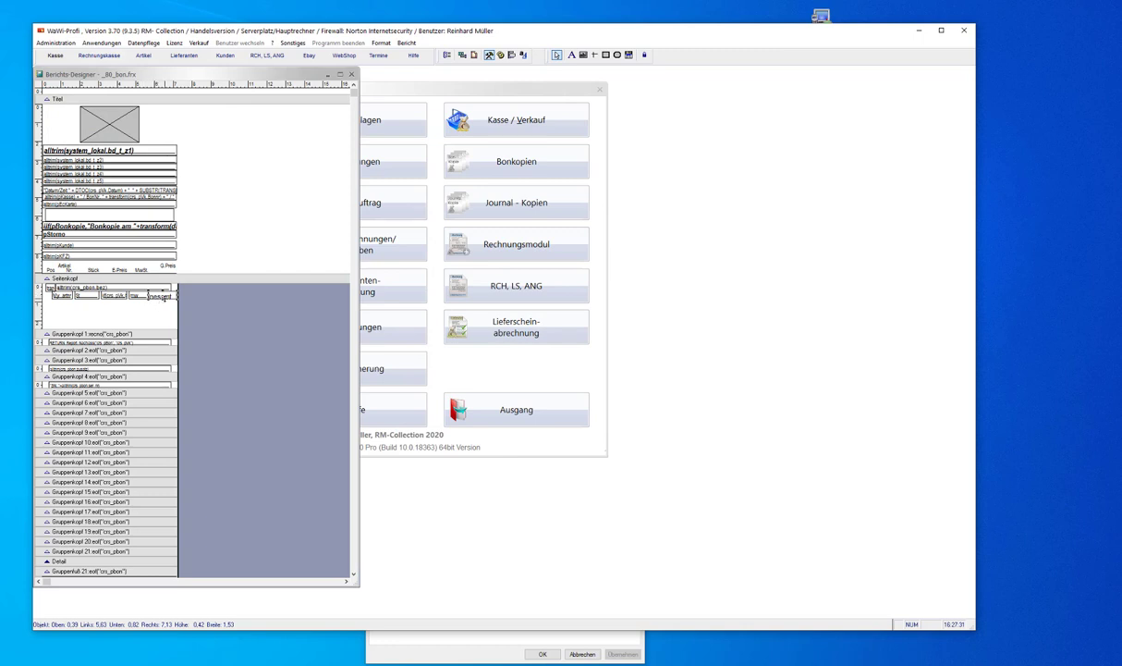
Increase the crs_pbon.gesamt field's height to about 0.55 cm and shrink the Gruppenkopf 1 band to end just below it.
drag(162, 296, 163, 299)
click(150, 294)
drag(143, 317, 132, 306)
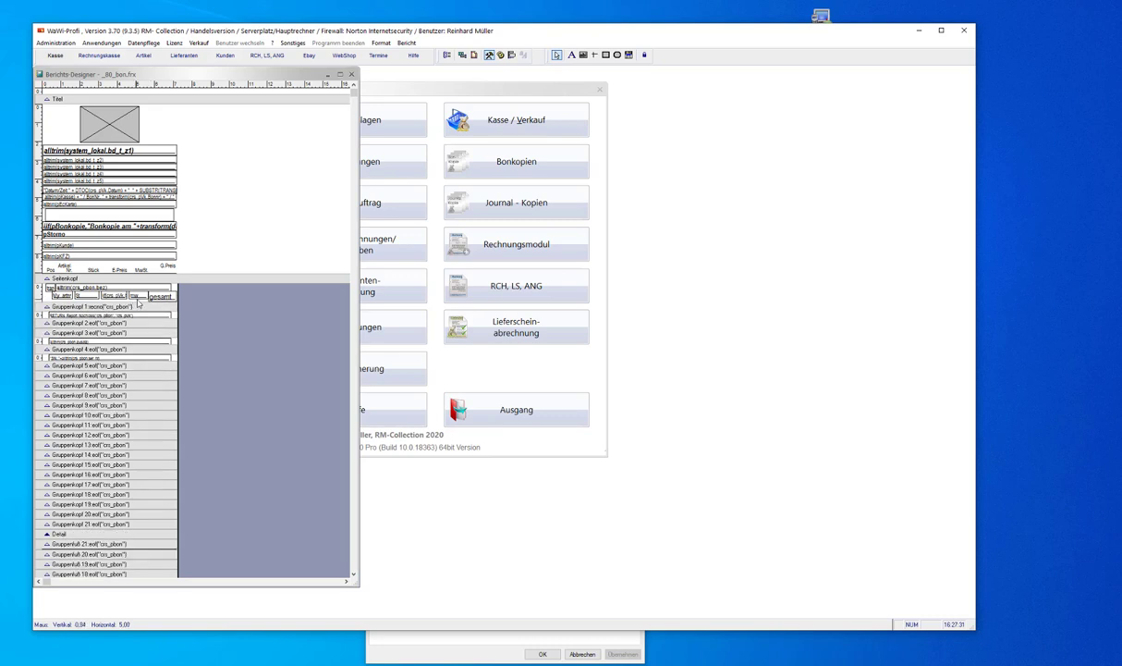
click(161, 298)
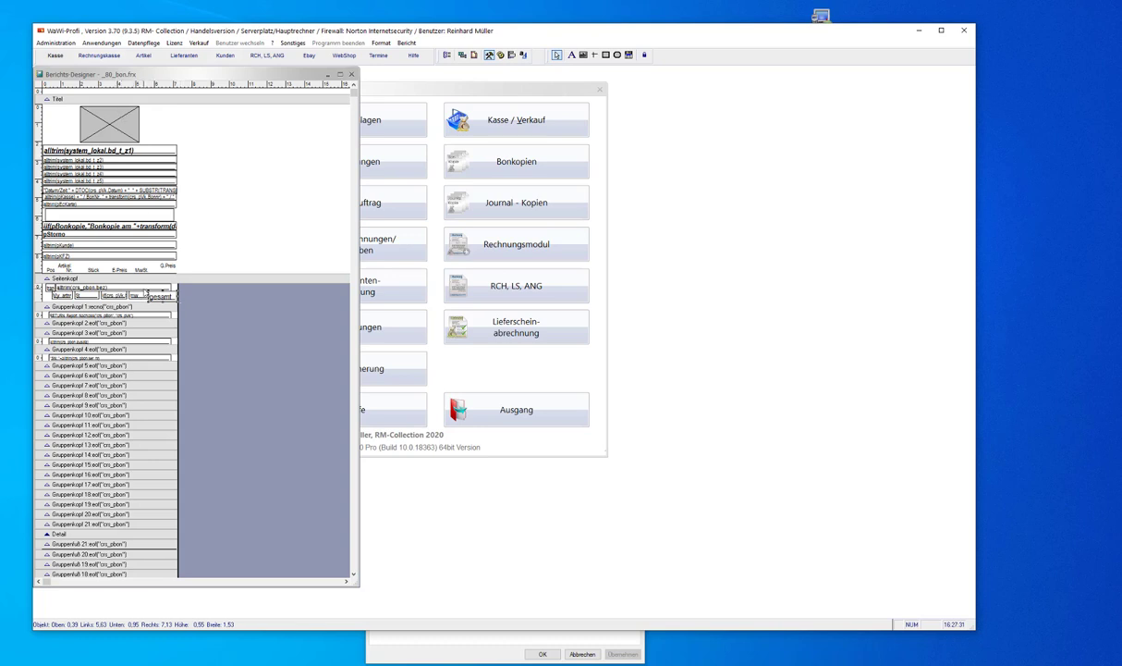
Compare the Arial font styles for the crs_pbon.bez field, including Halb Schmal Fett, Fett, Fett Kursiv, Standard and Halb Schmal, and discard the selection.
double_click(150, 285)
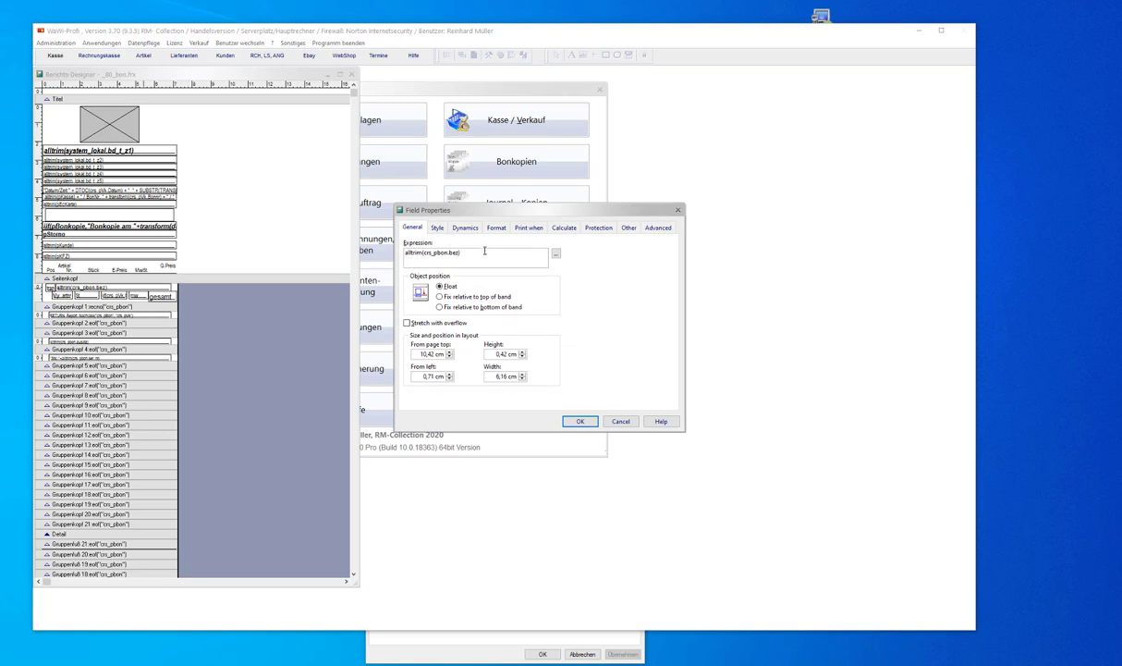
click(435, 227)
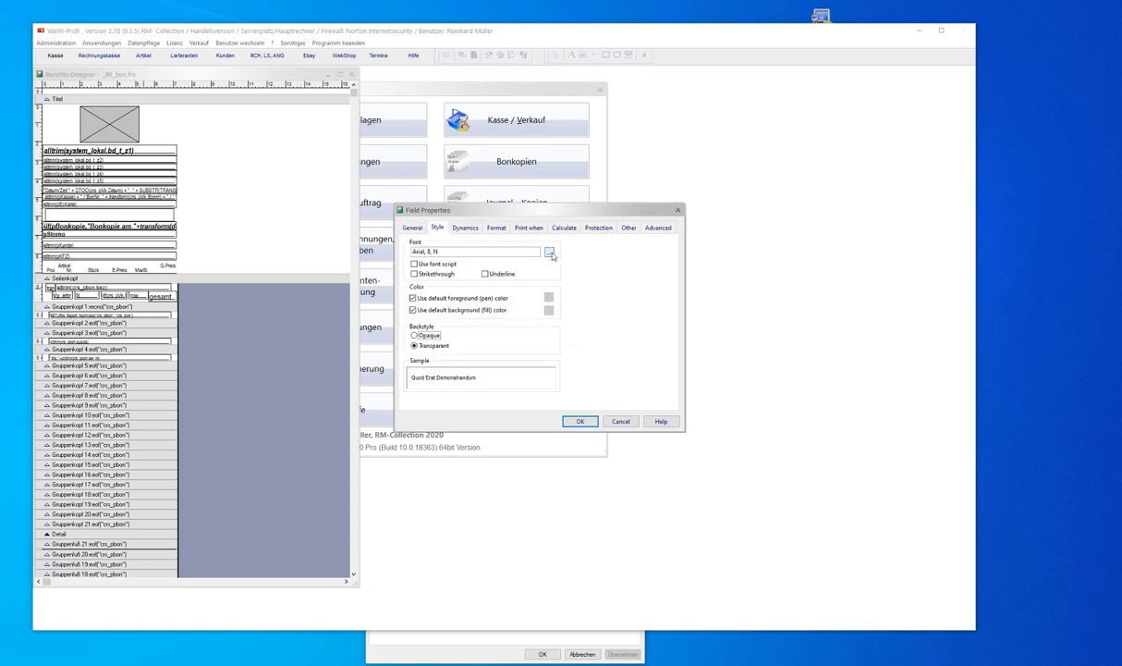
click(550, 252)
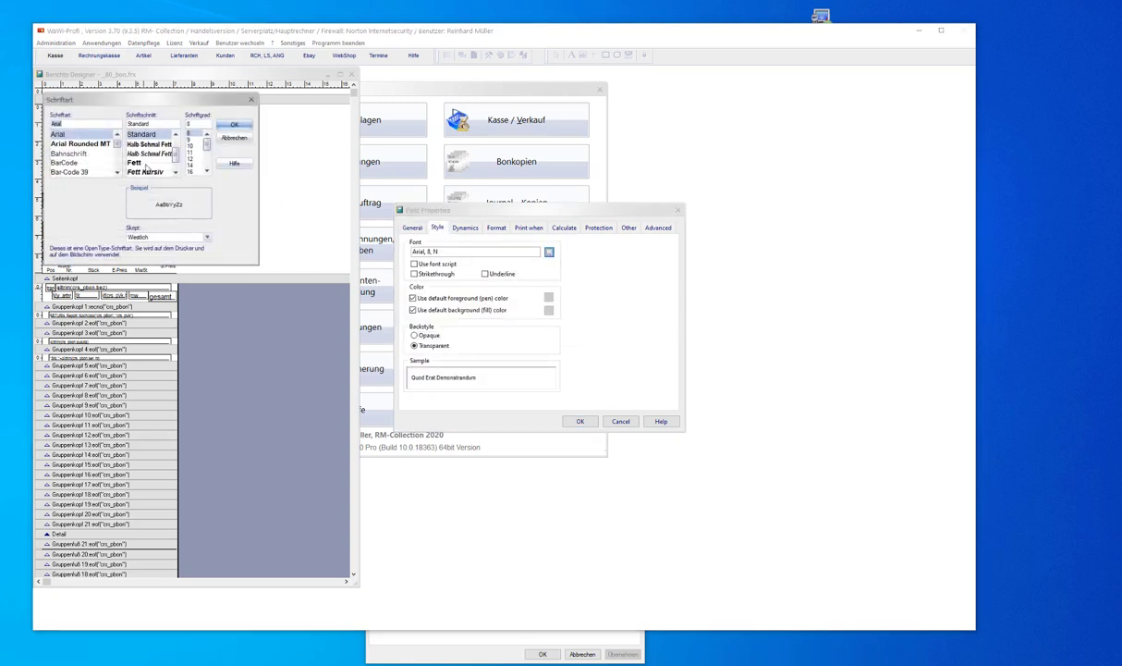
click(147, 145)
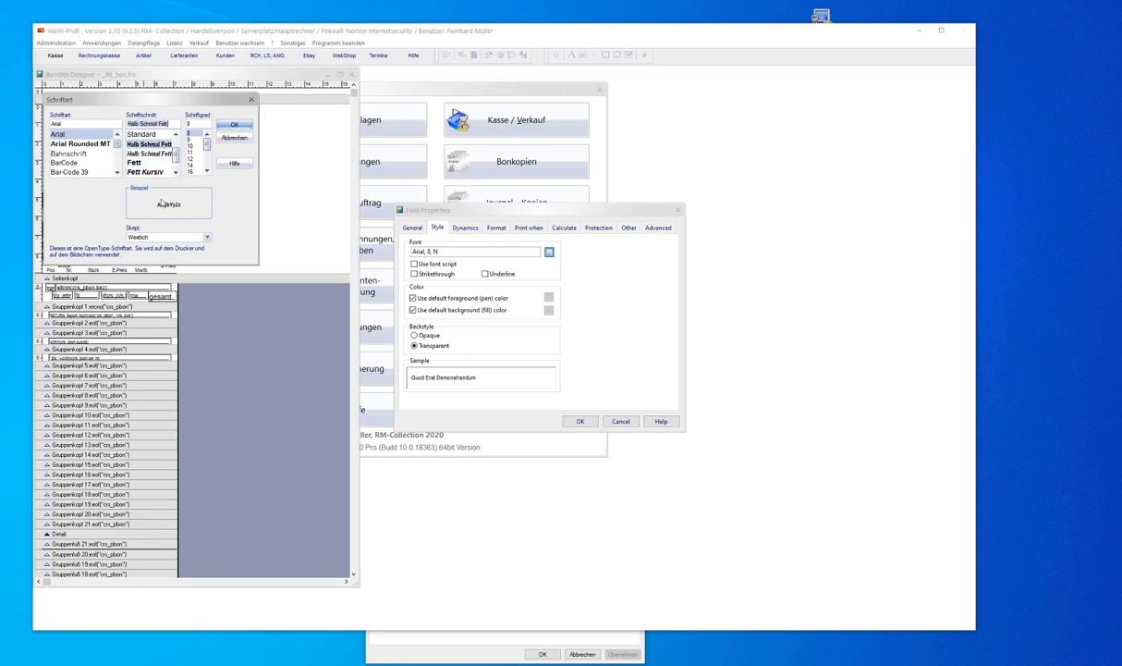
click(135, 161)
click(141, 173)
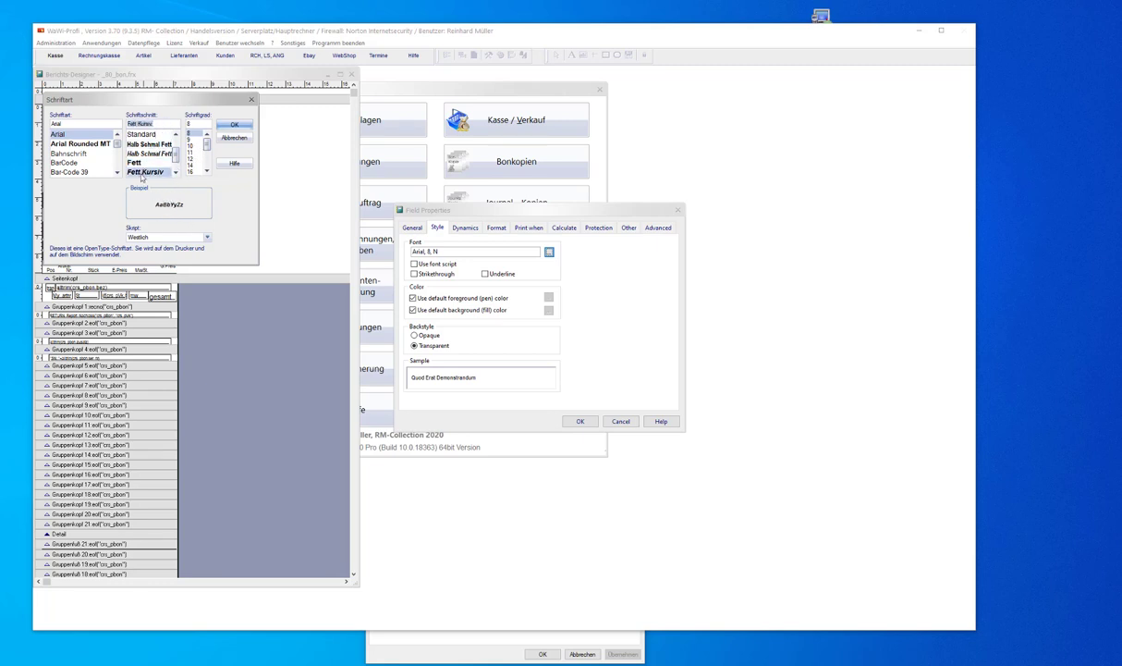
click(135, 161)
click(139, 152)
click(146, 145)
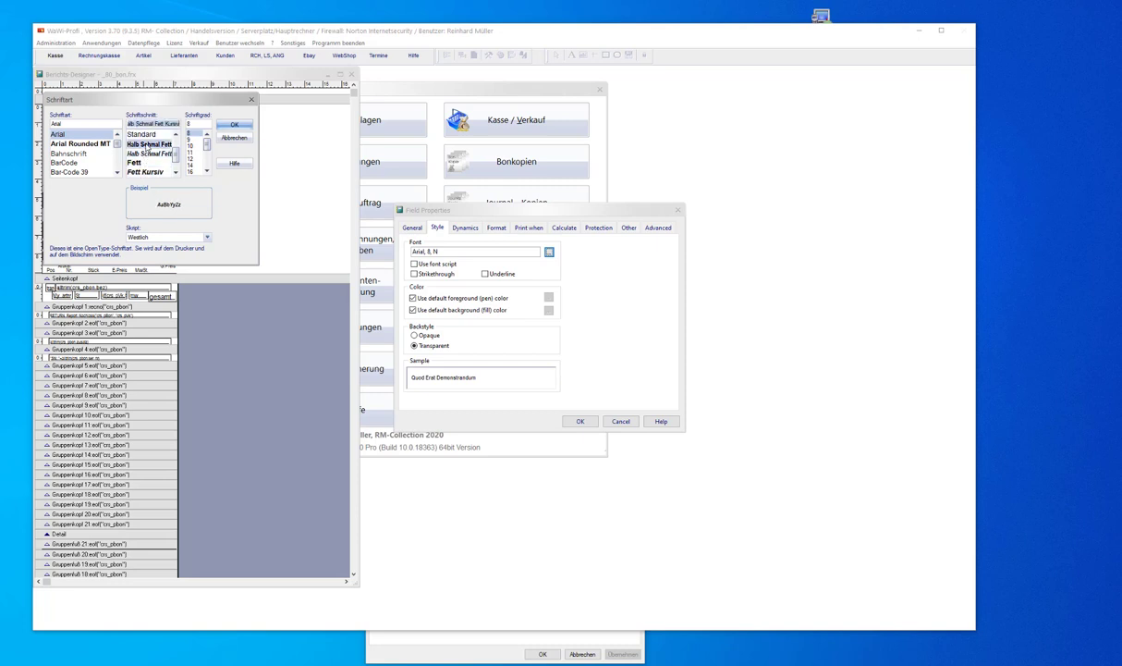
click(142, 134)
scroll(157, 143, up, 3)
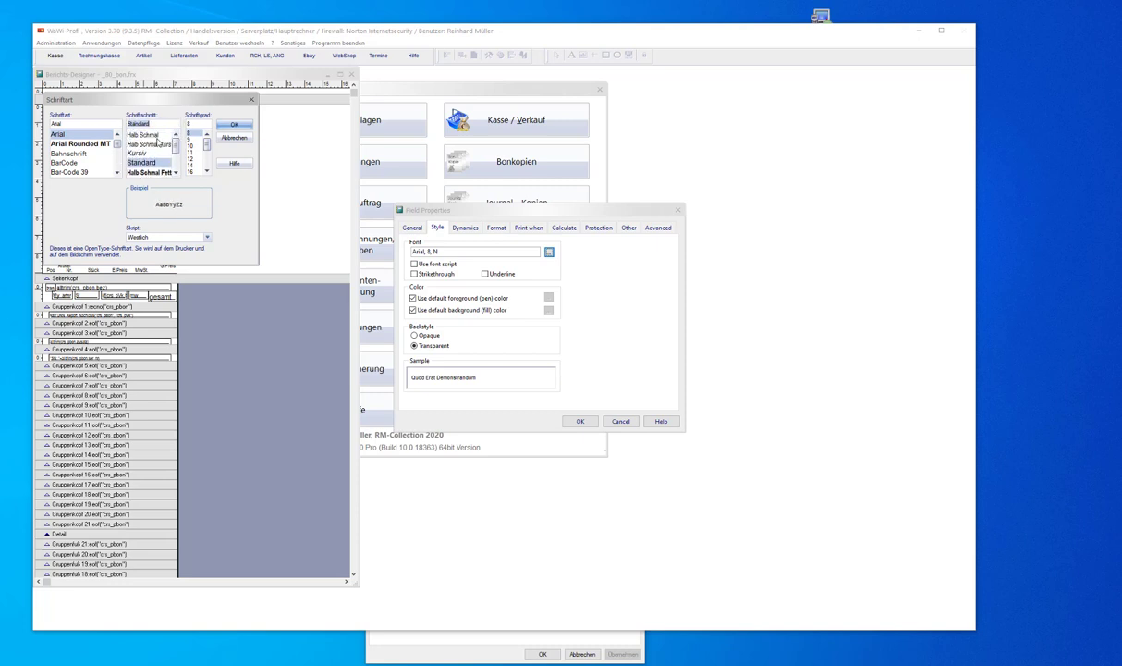
click(157, 135)
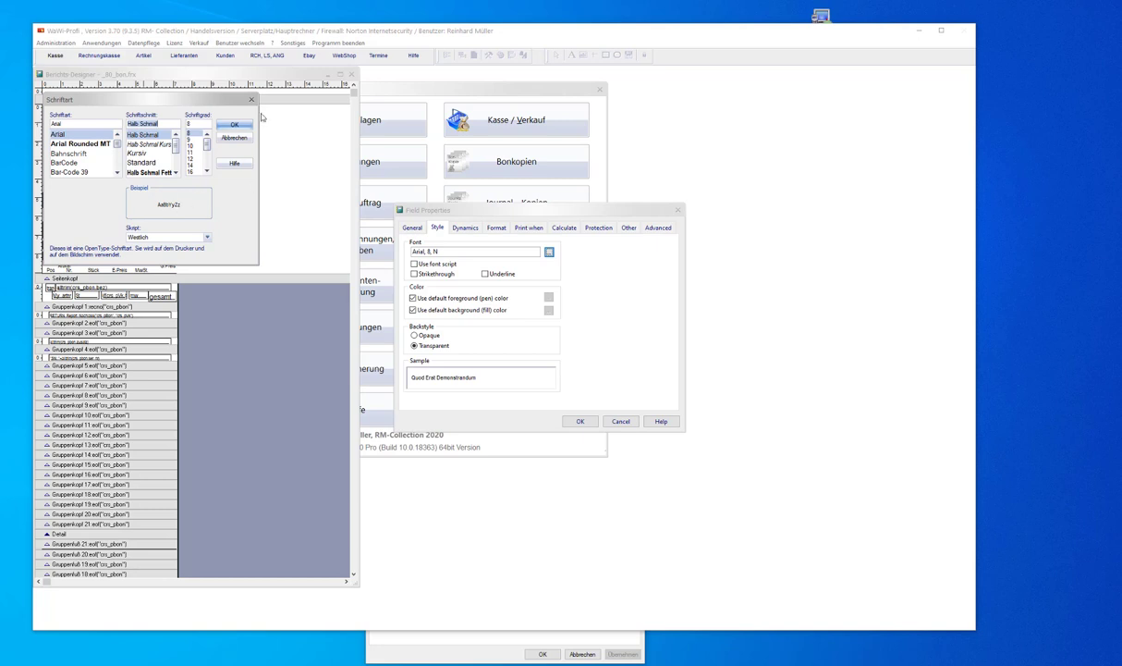
click(232, 139)
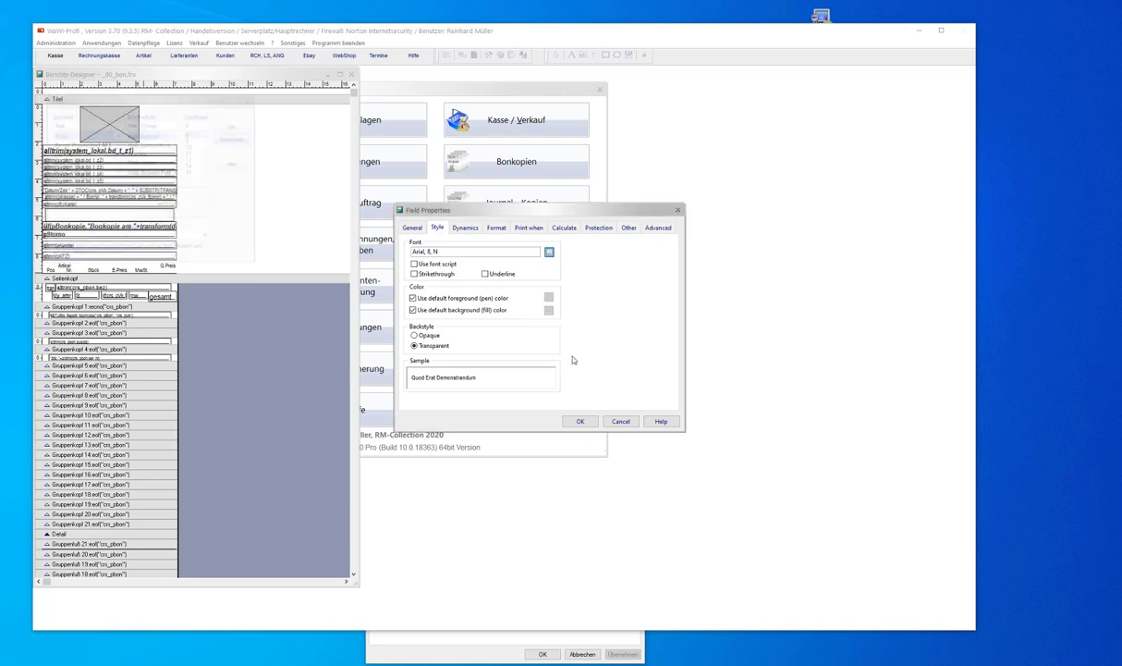
click(624, 426)
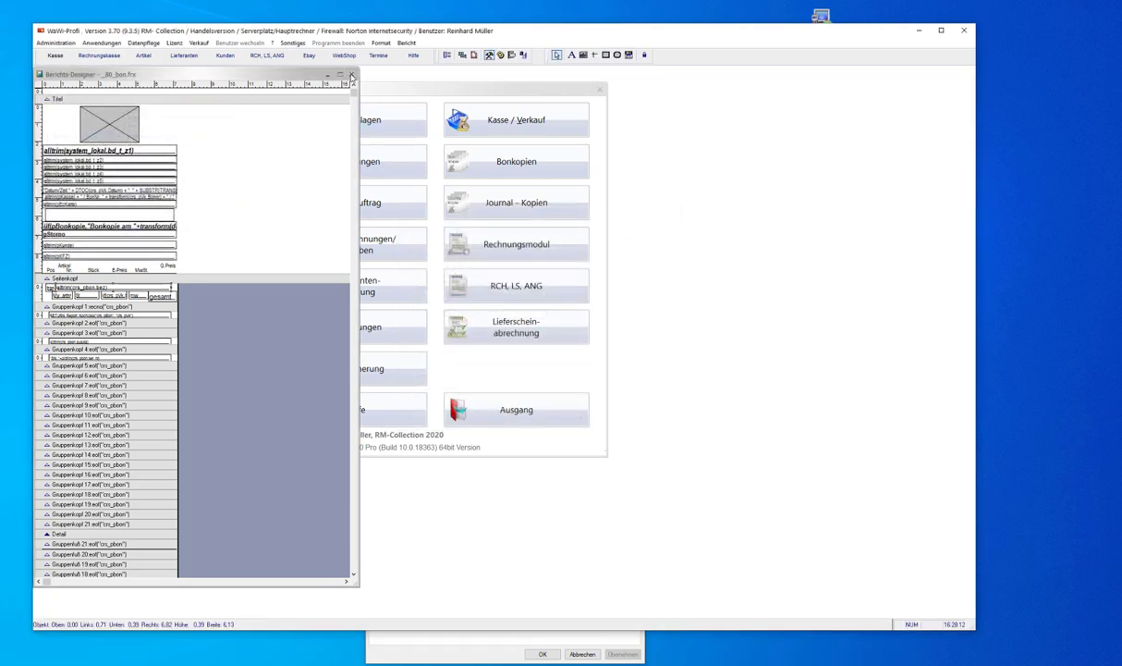
Close the _80_bon.frx receipt report and return to the start menu.
click(340, 73)
click(502, 361)
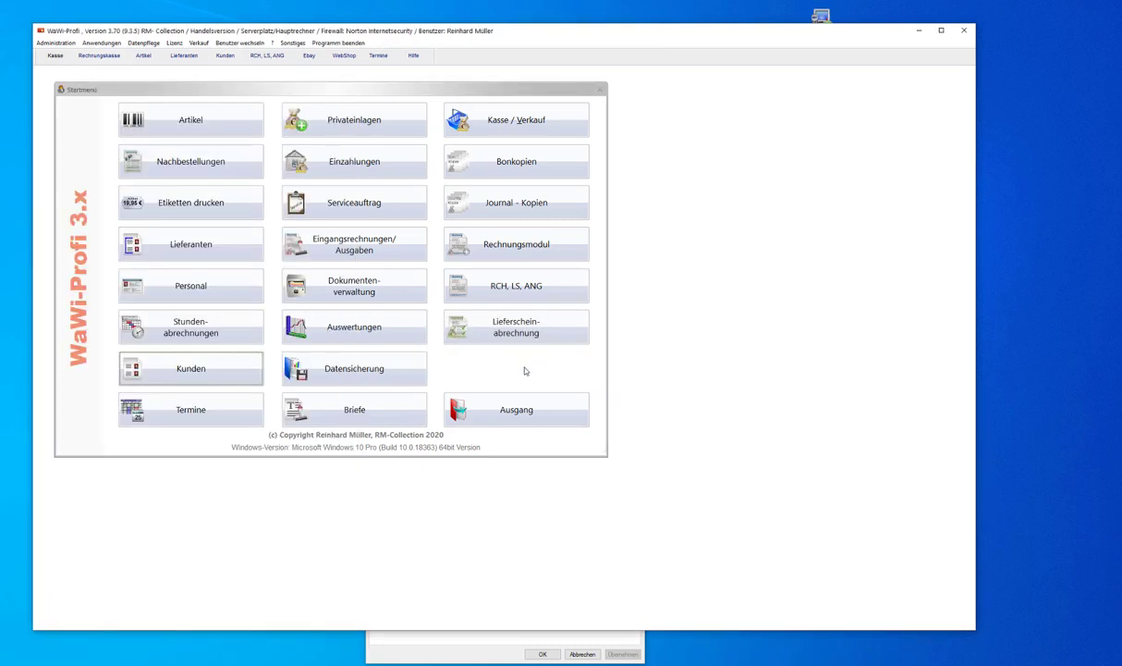